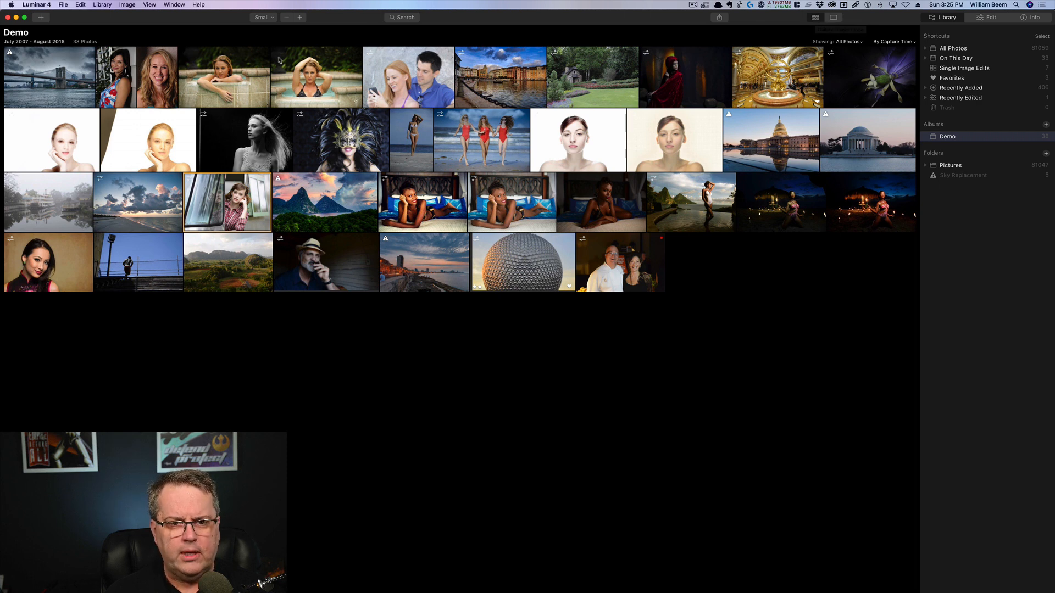
# - Preview the Demo album's thumbnails at Large and Medium size, and return them to Small
pyautogui.click(271, 18)
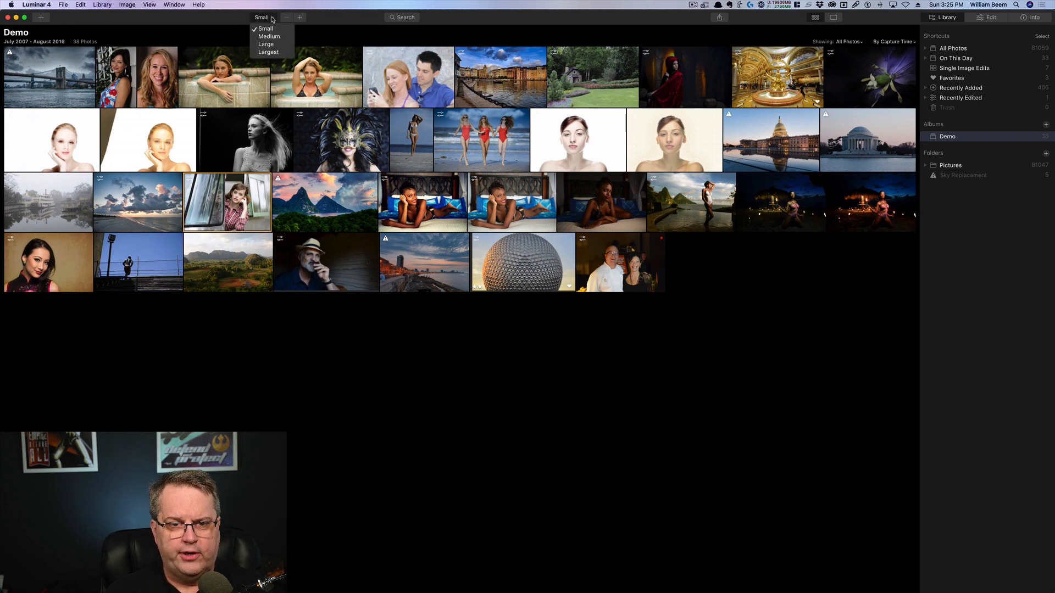
pyautogui.click(273, 44)
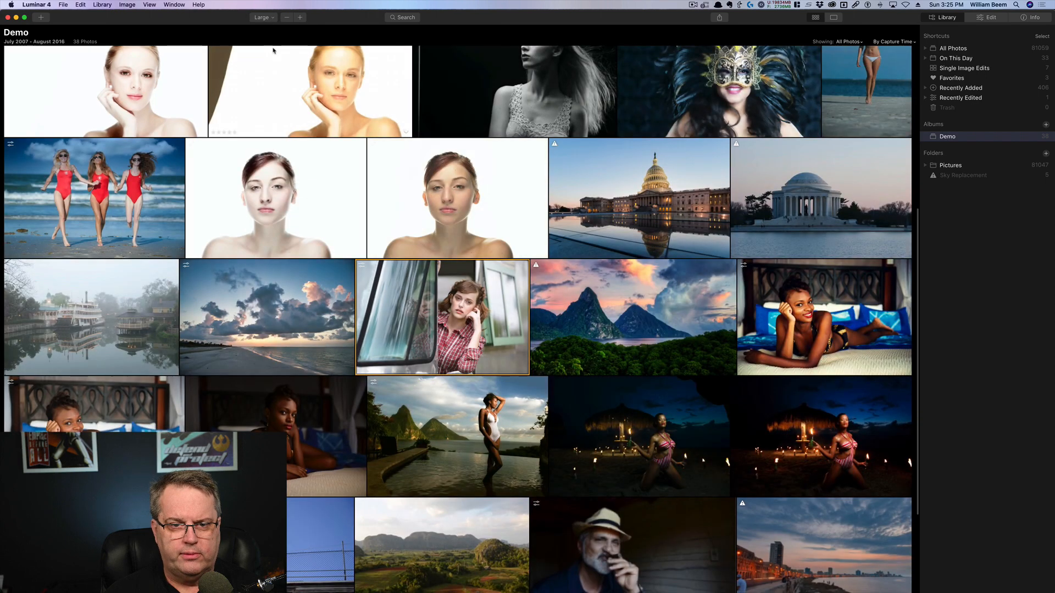
pyautogui.click(270, 17)
pyautogui.click(273, 36)
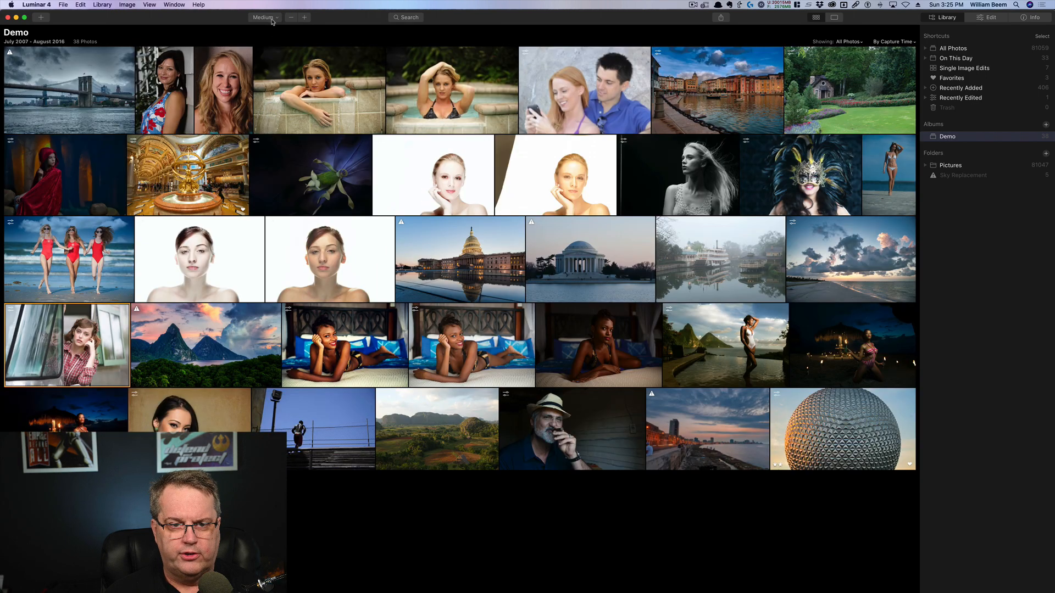
pyautogui.click(273, 18)
pyautogui.click(275, 30)
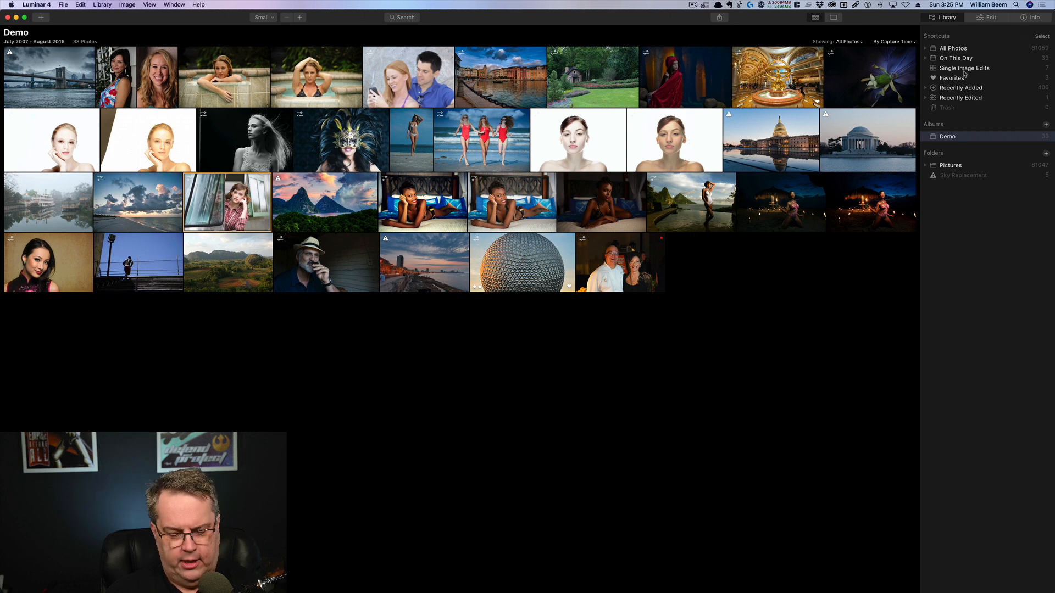
# - Switch to Luminar AI and open its photo catalog
pyautogui.press('super+Tab')
pyautogui.press('super+Tab')
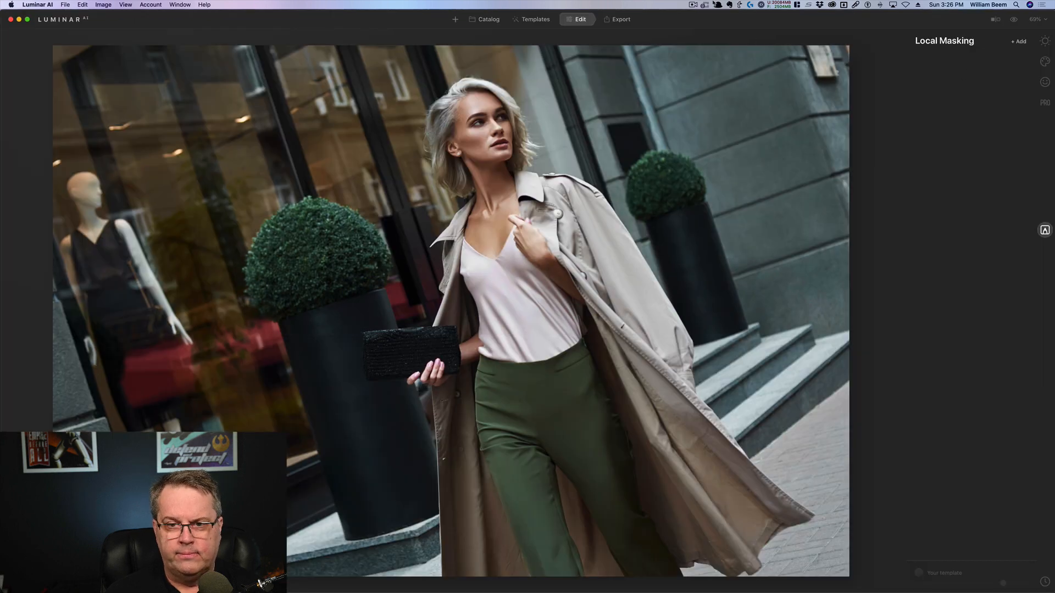
pyautogui.click(483, 19)
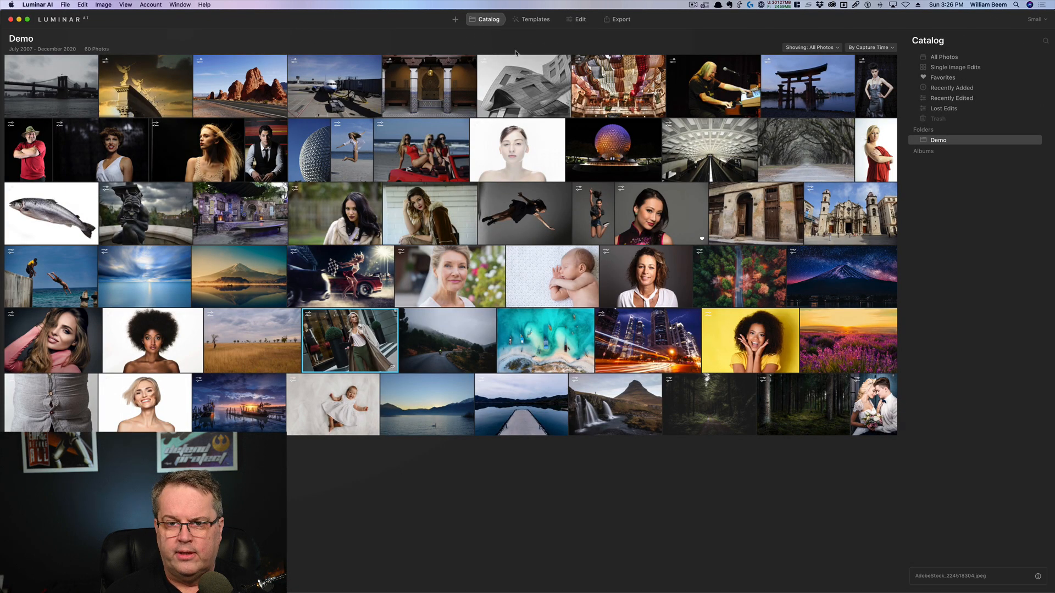
# - Preview the Demo folder's catalog thumbnails at Medium size, and return them to Small
pyautogui.click(1037, 21)
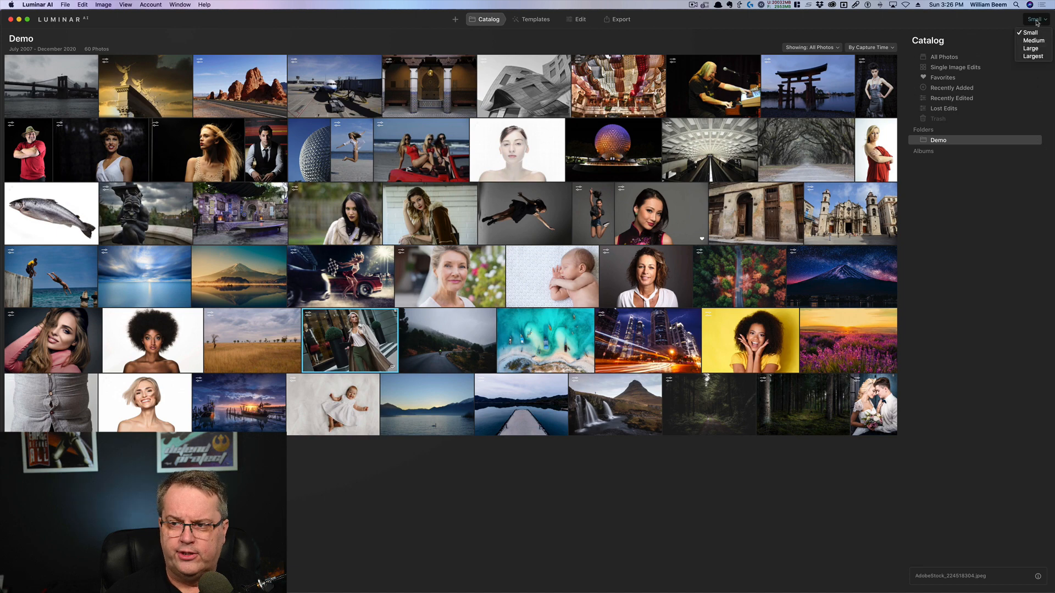
pyautogui.click(1037, 42)
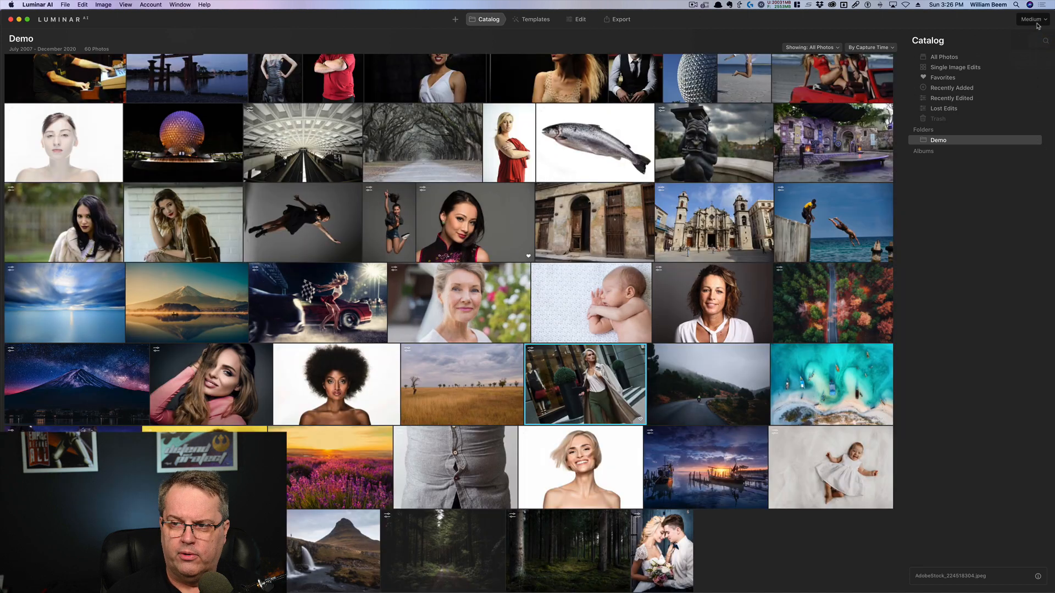
pyautogui.click(1037, 22)
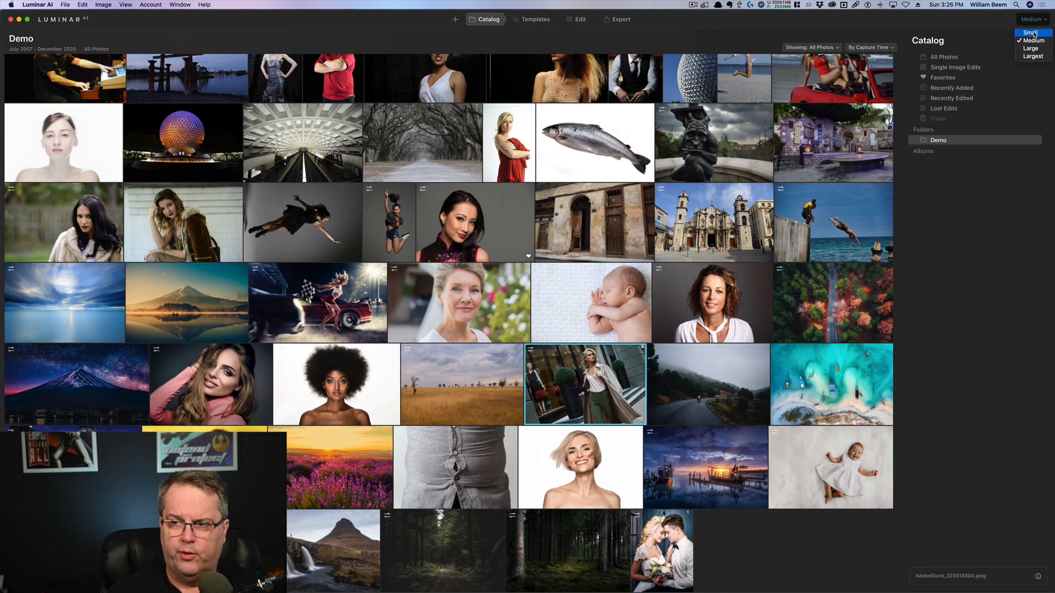
pyautogui.click(1034, 33)
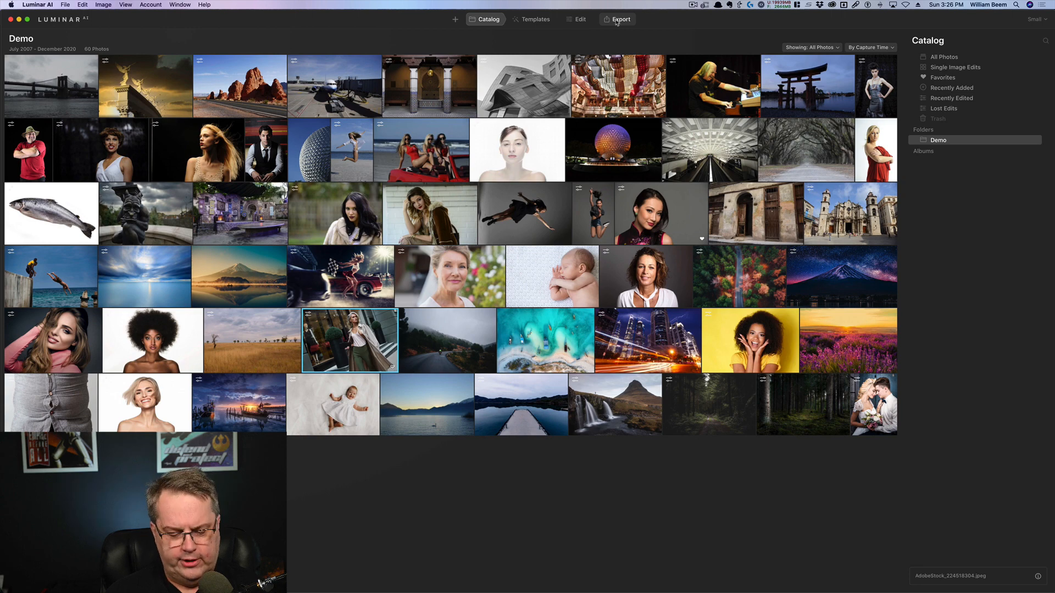
# - Switch to Luminar 4 and view the export and sharing options, closing them without exporting
pyautogui.press('super+Tab')
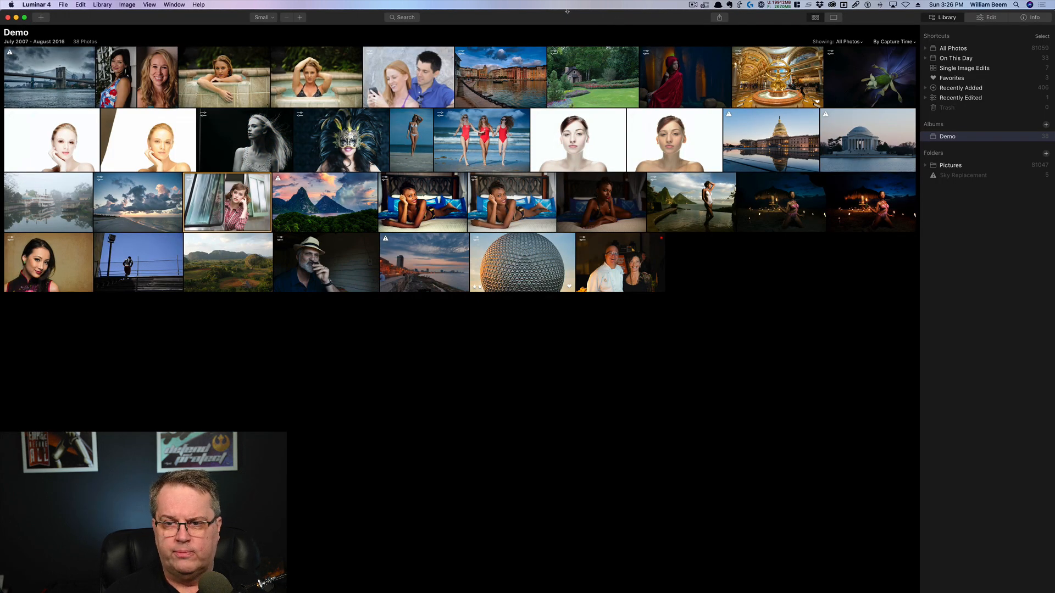
pyautogui.click(720, 18)
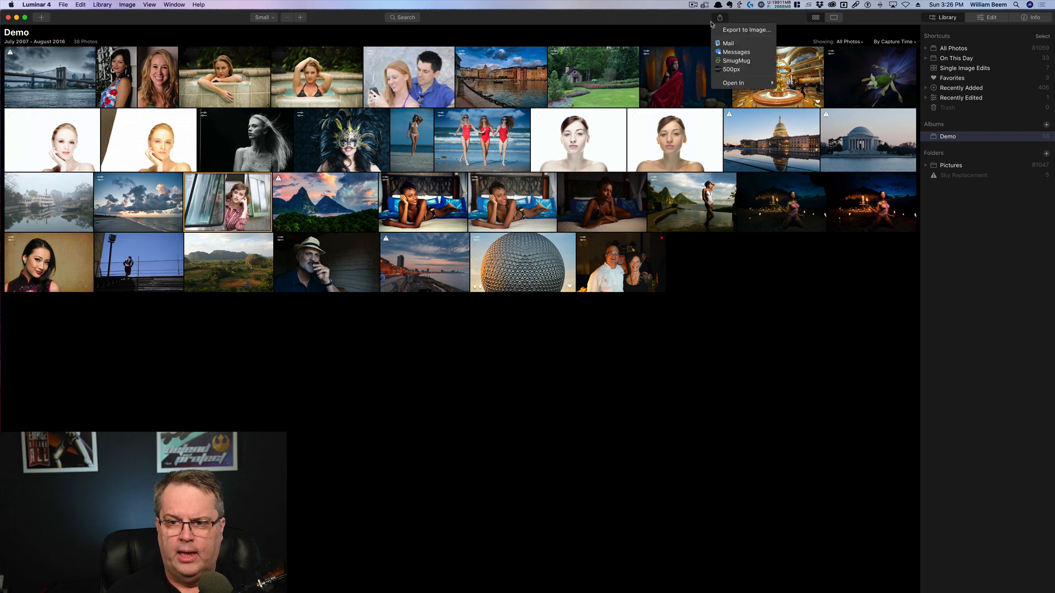
pyautogui.click(591, 21)
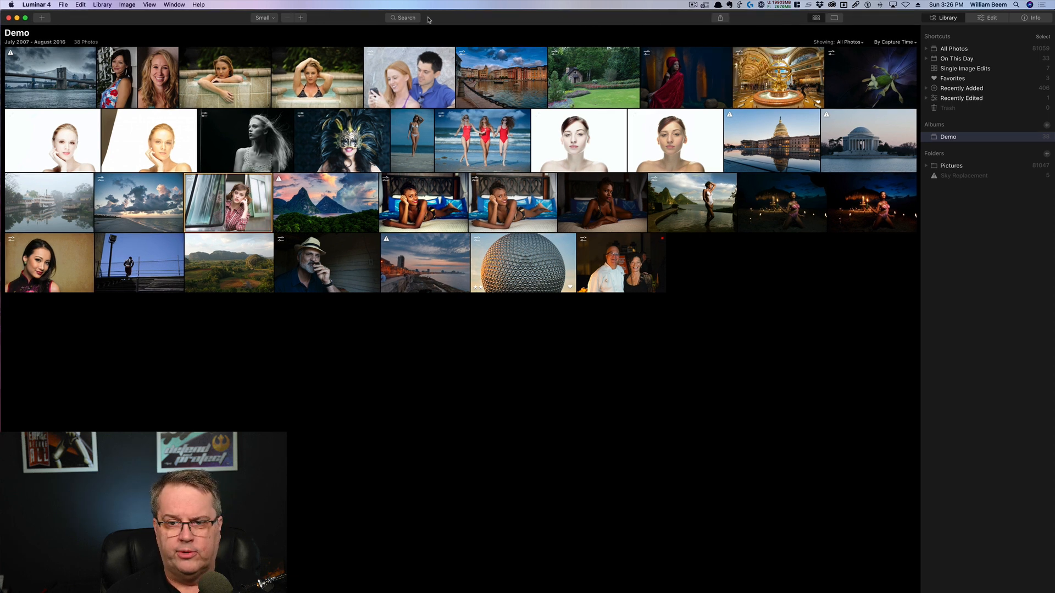
# - Show the selected photo of the woman in the plaid shirt in single-image view
pyautogui.click(830, 21)
pyautogui.click(817, 19)
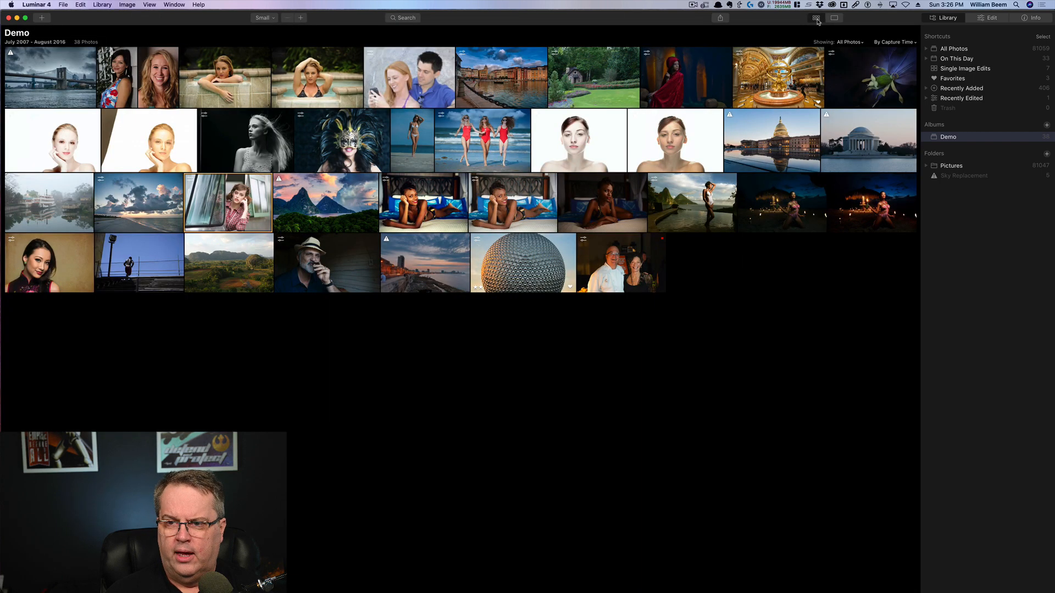
pyautogui.click(836, 21)
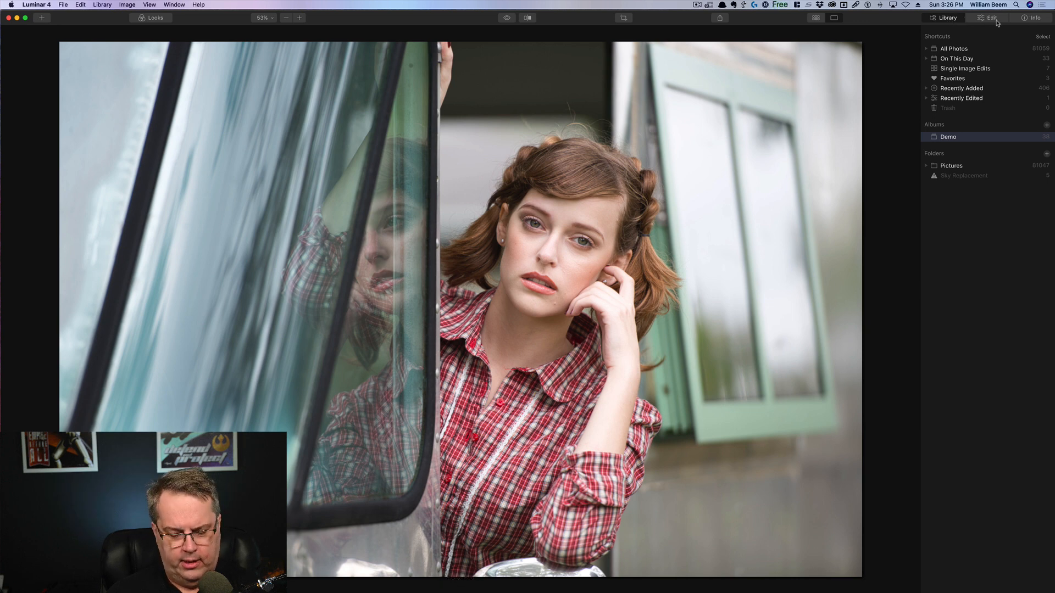
# - Switch to Luminar AI and open the Influencer template collection from the suggestions for the fashion photo
pyautogui.press('super+Tab')
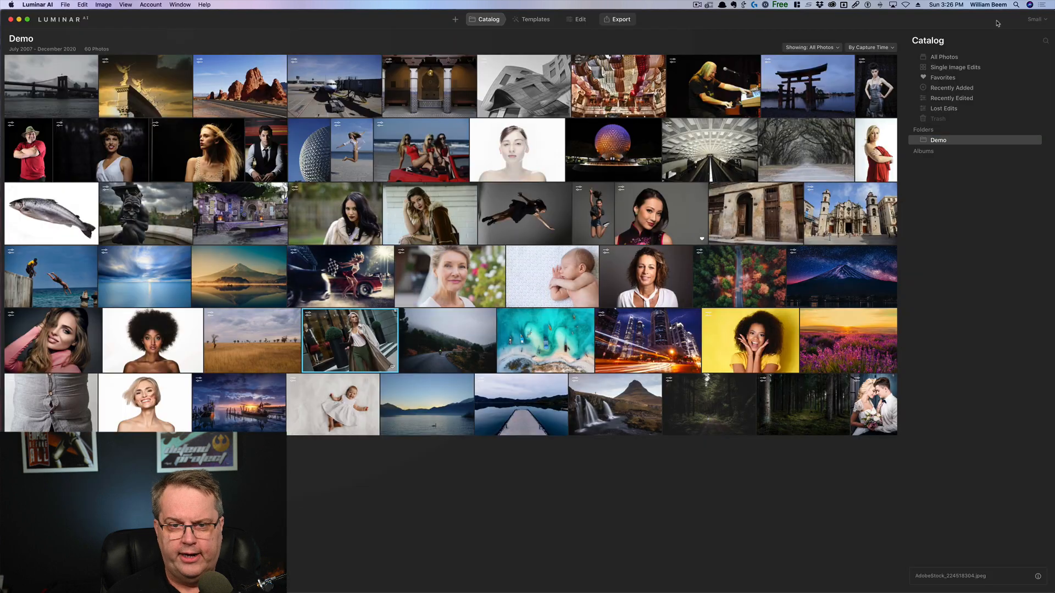
pyautogui.click(526, 22)
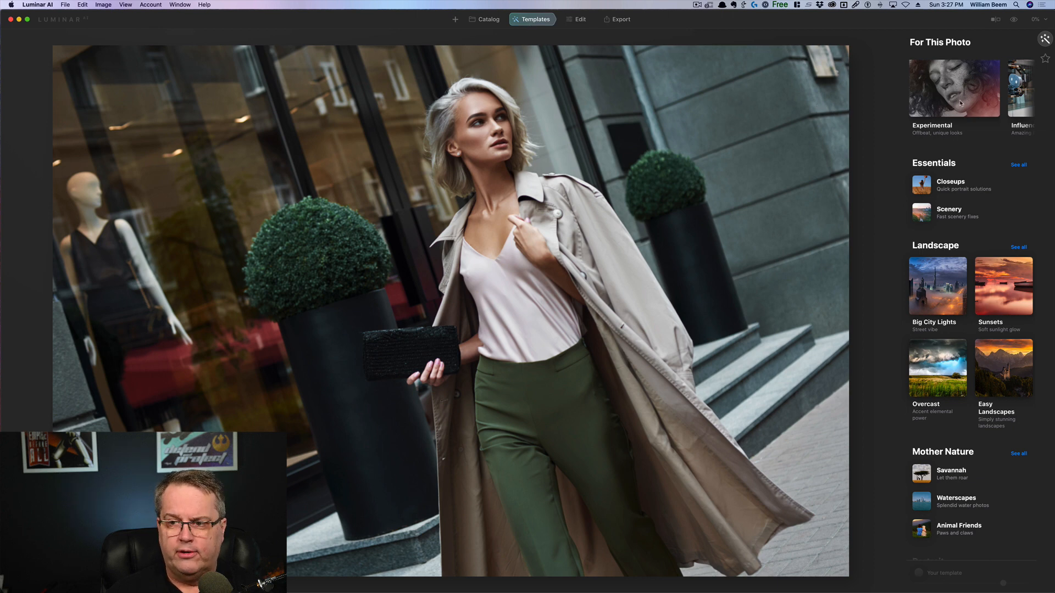
pyautogui.hscroll(3, 944, 101)
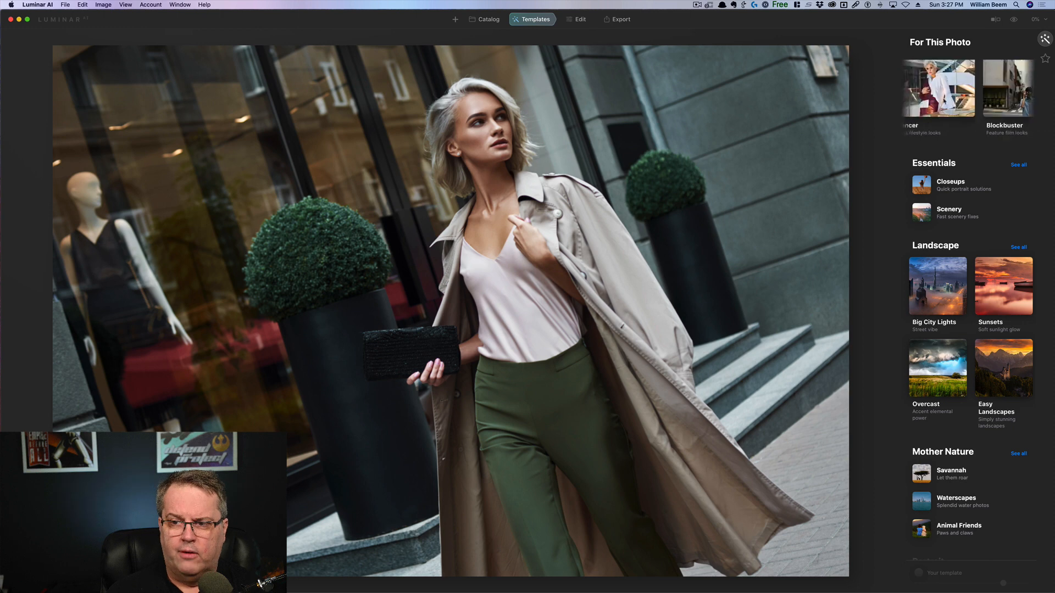
pyautogui.hscroll(-3, 944, 100)
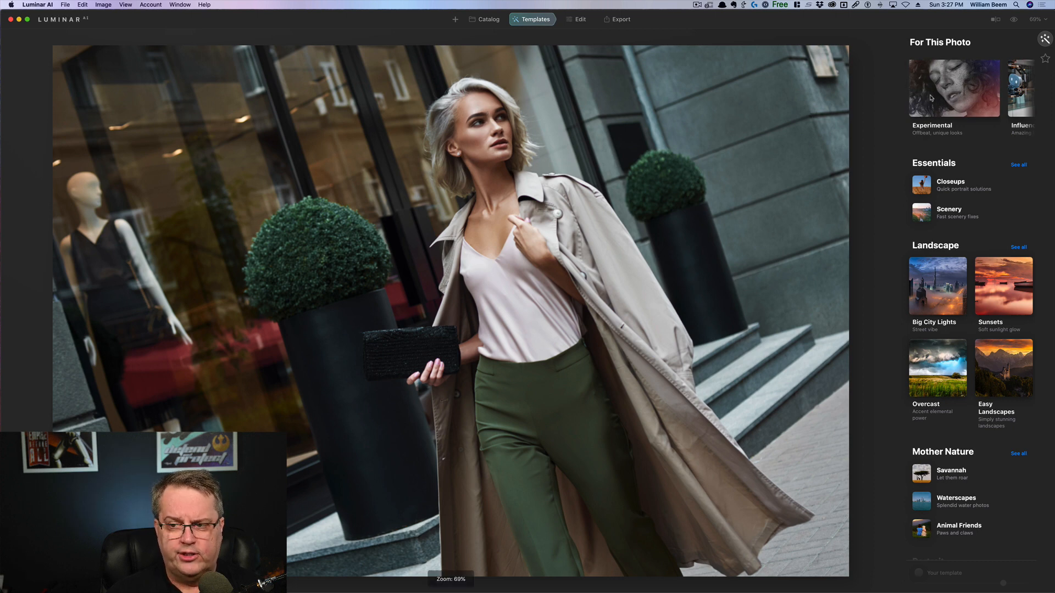
pyautogui.hscroll(4, 931, 98)
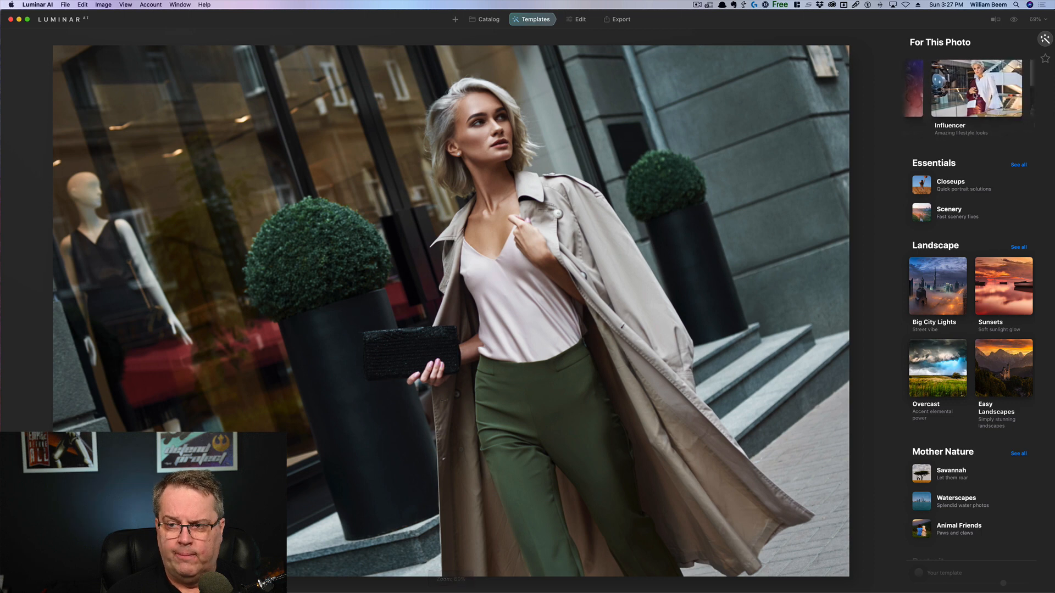
pyautogui.click(975, 96)
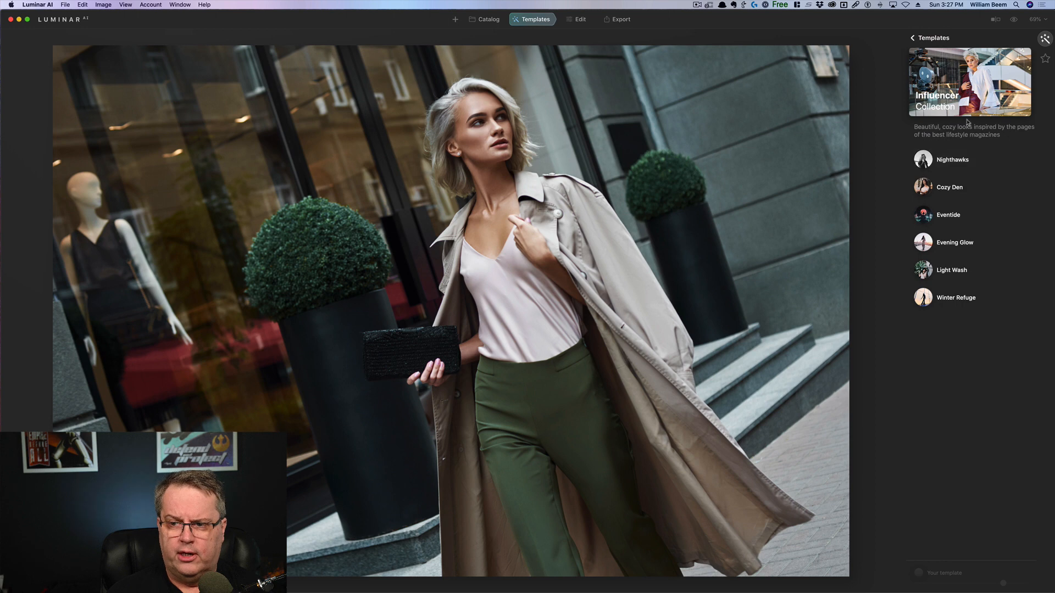
# - Try the Evening Glow, Light Wash and Nighthawks templates on the fashion photo
pyautogui.click(953, 244)
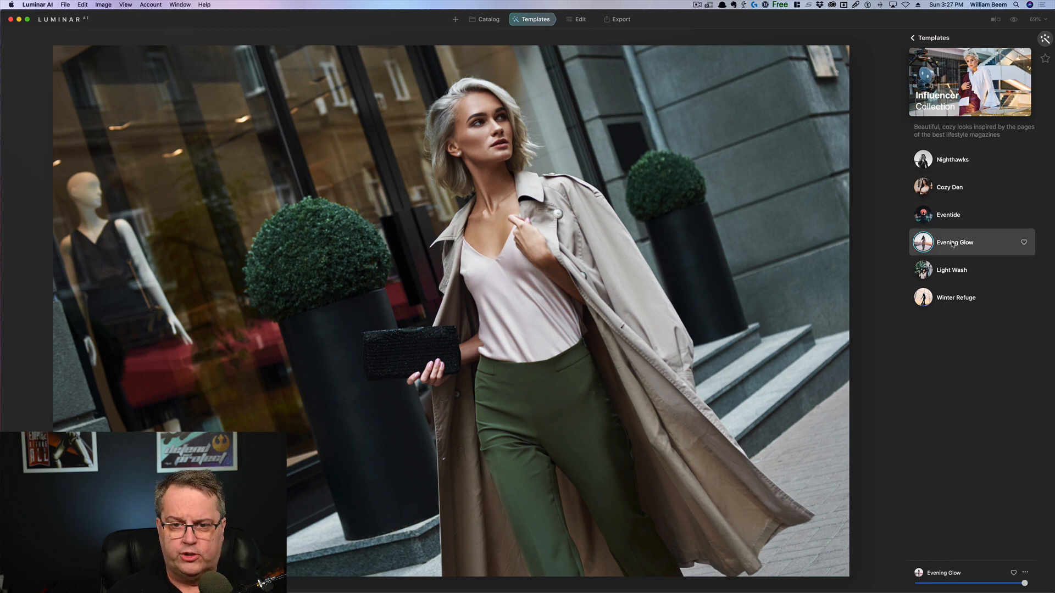
pyautogui.click(949, 271)
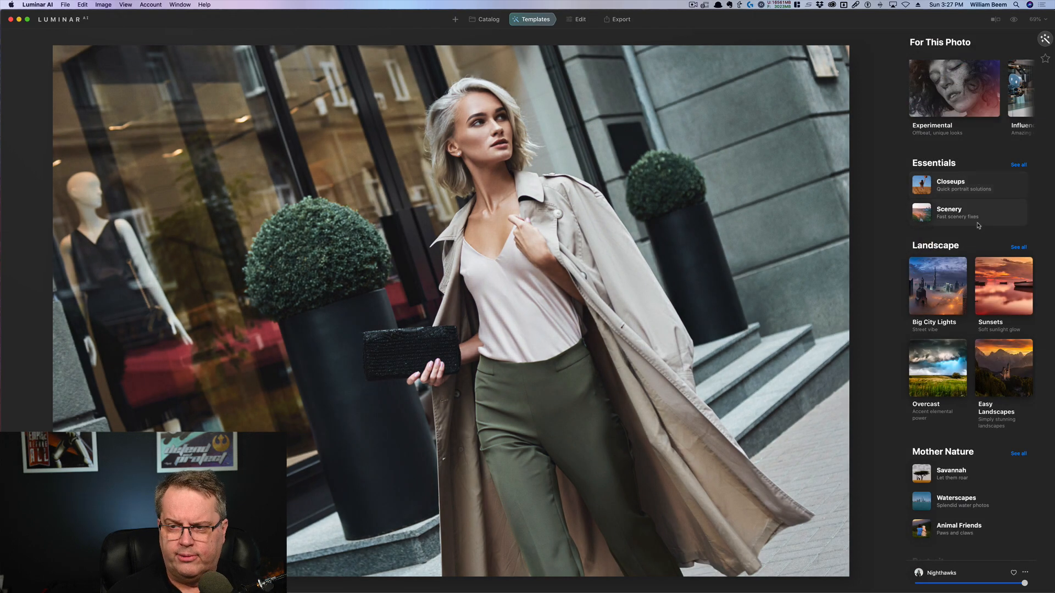
# - Browse the template collections from Landscape through Aerial to the All Categories list
pyautogui.scroll(-5, 977, 225)
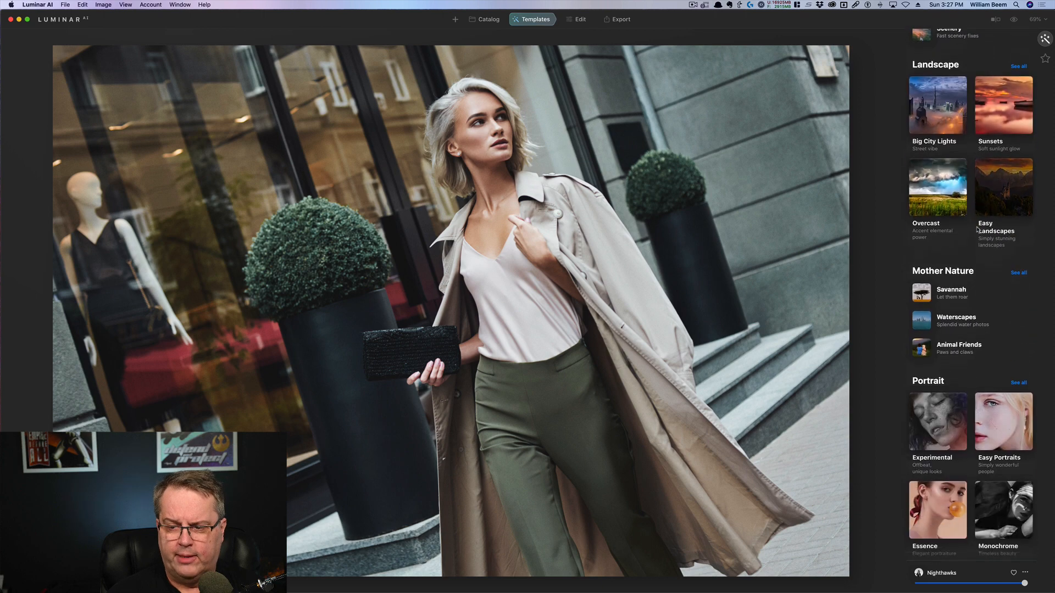
pyautogui.scroll(-6, 977, 230)
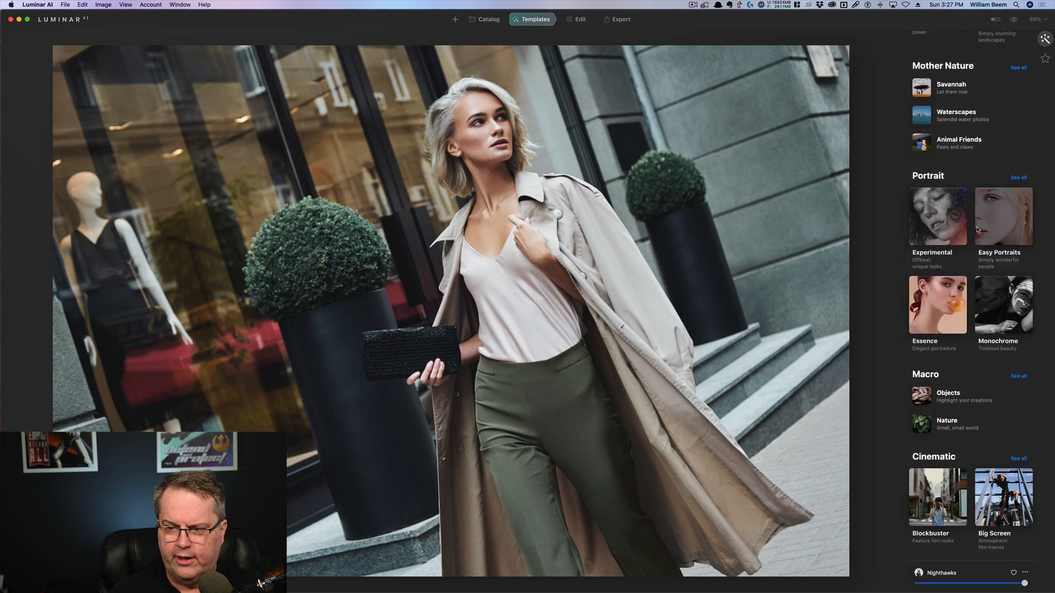
pyautogui.scroll(-6, 977, 230)
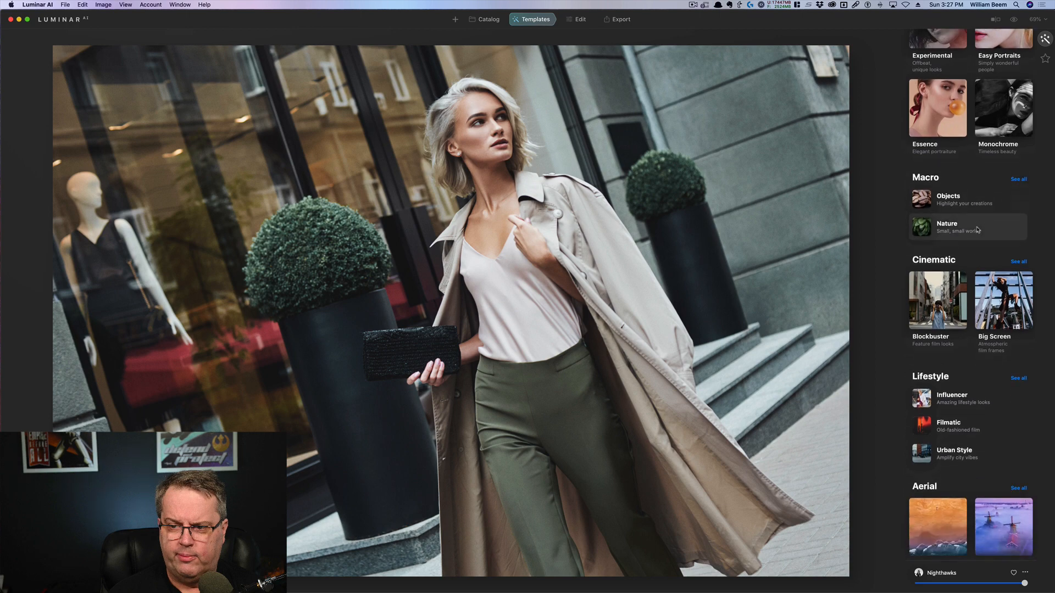
pyautogui.scroll(-4, 977, 229)
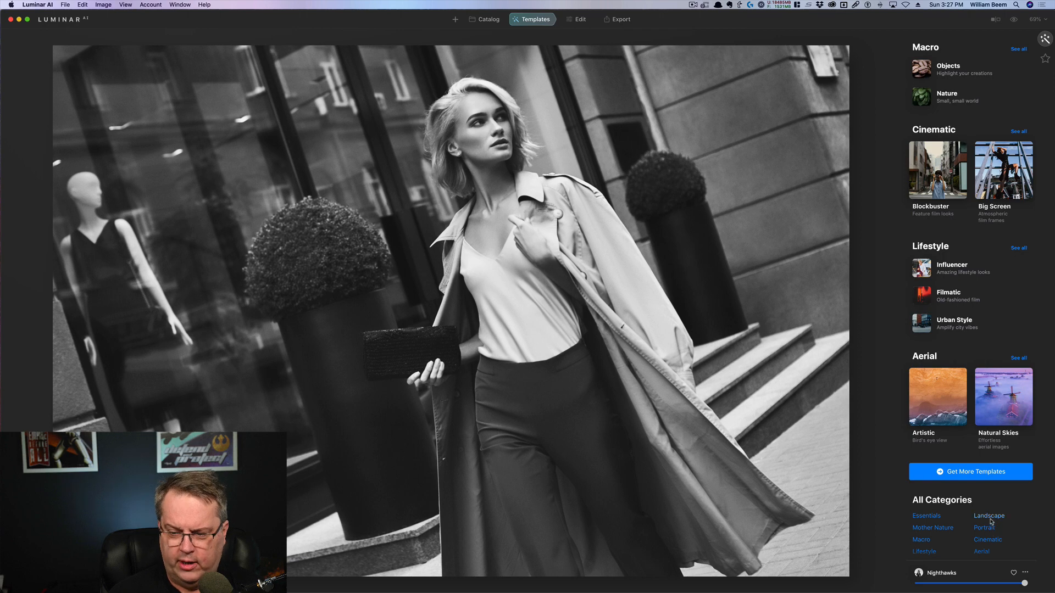
# - Reset the adjustments that the Nighthawks template made to the photo
pyautogui.moveTo(1025, 585)
pyautogui.mouseDown()
pyautogui.moveTo(915, 585)
pyautogui.moveTo(1025, 584)
pyautogui.mouseUp()
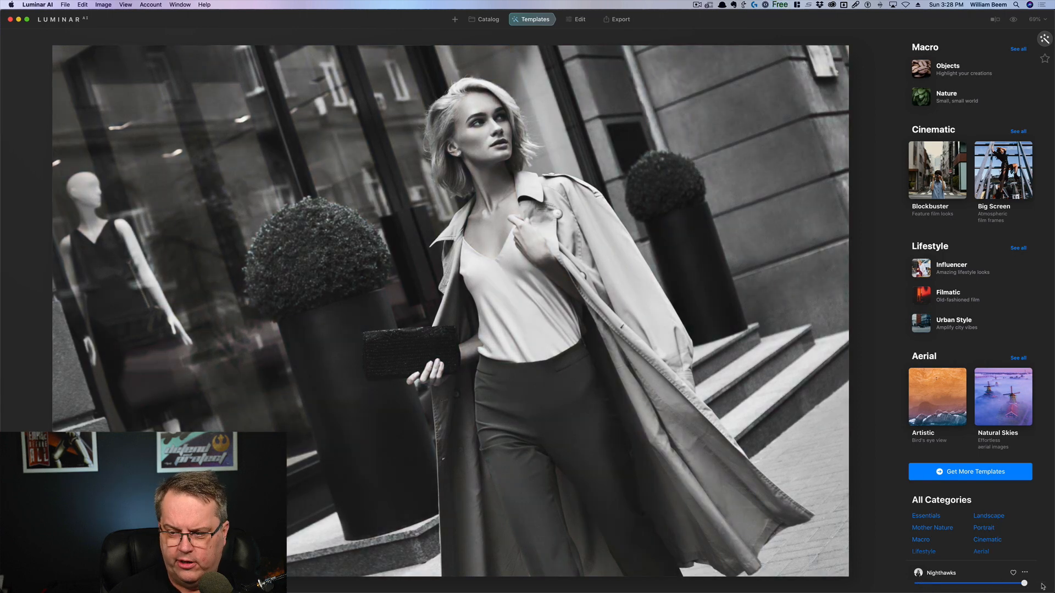
pyautogui.click(1024, 572)
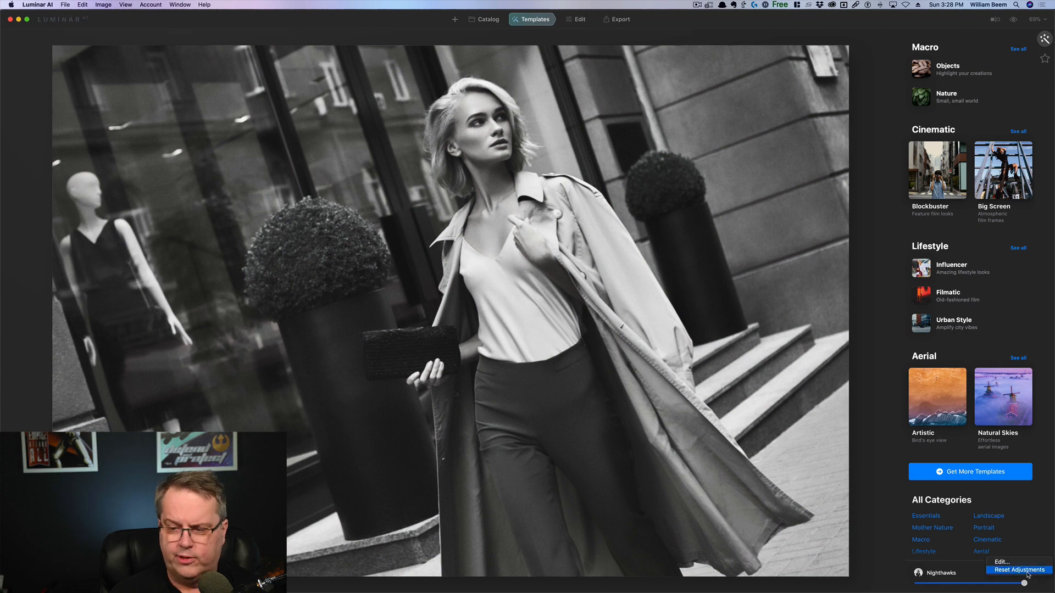
pyautogui.click(1021, 570)
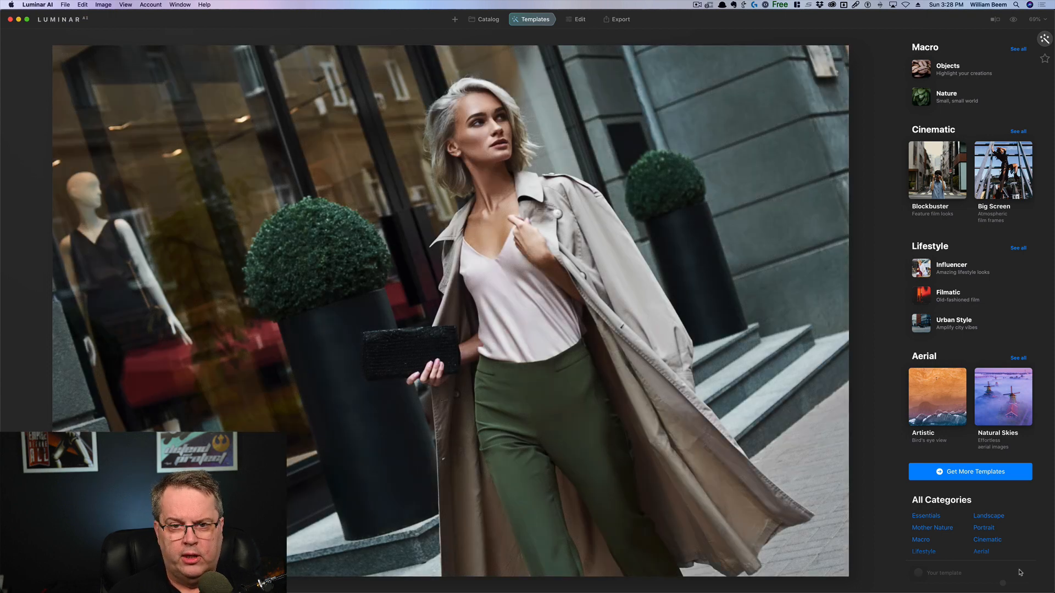
# - Switch to Luminar 4 and open the plaid shirt photo for editing
pyautogui.press('super+Tab')
pyautogui.click(992, 18)
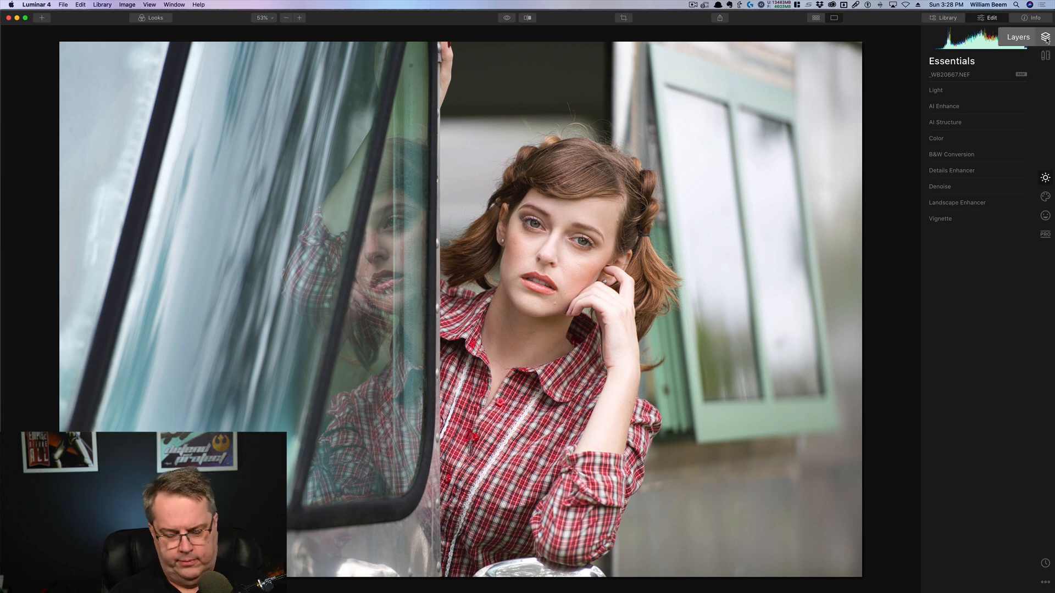
# - Switch to Luminar AI, open the photo's Local Masking editing tools and view the Basic and Texture options without adding one
pyautogui.press('super+Tab')
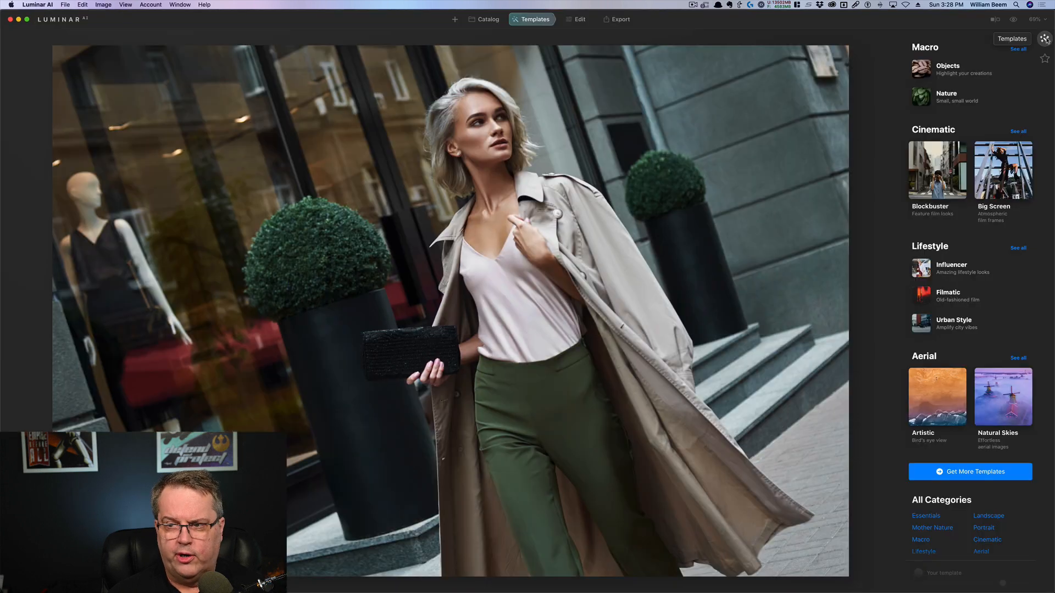
pyautogui.click(577, 22)
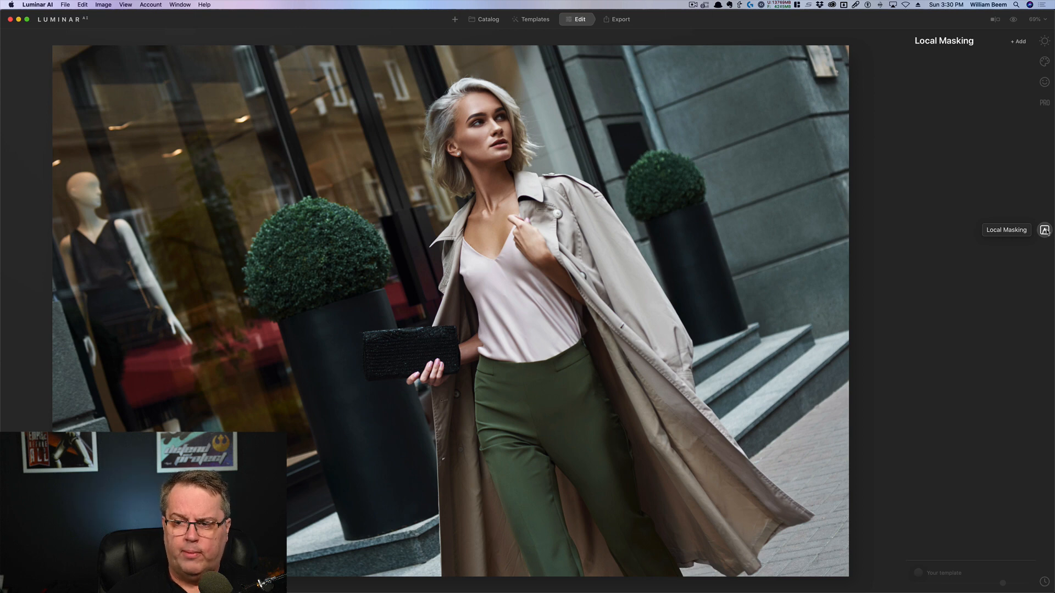
pyautogui.click(1019, 42)
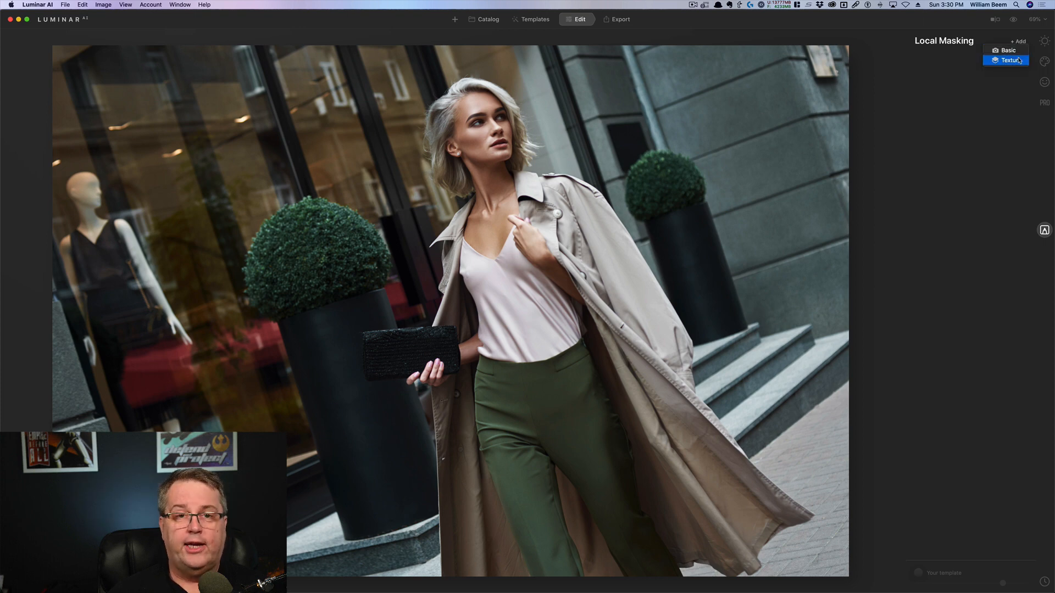
pyautogui.click(982, 93)
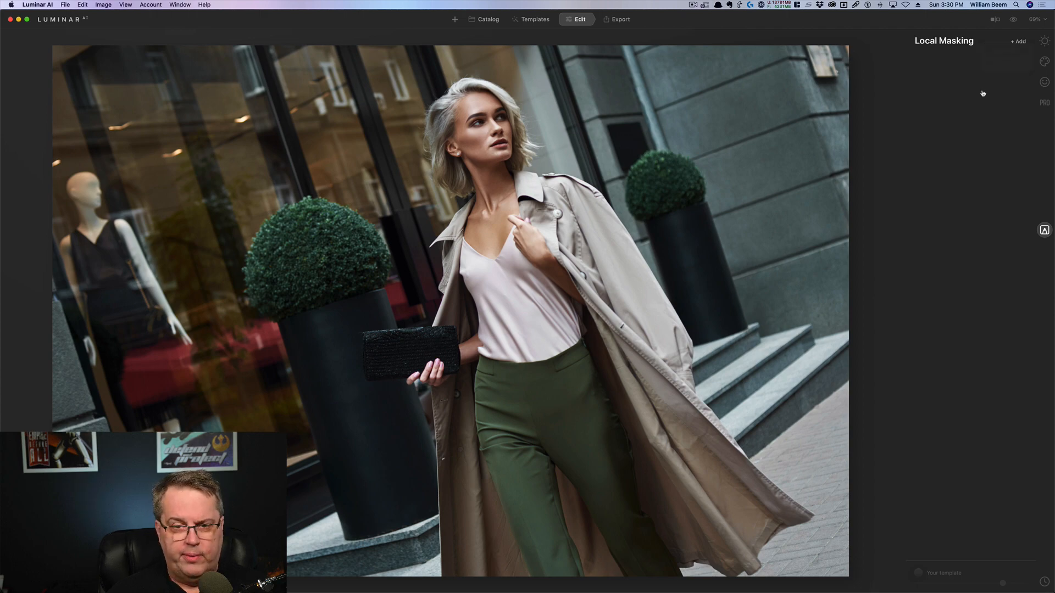
# - Switch to Luminar 4 and add a new adjustment layer to the plaid shirt photo
pyautogui.press('super+Tab')
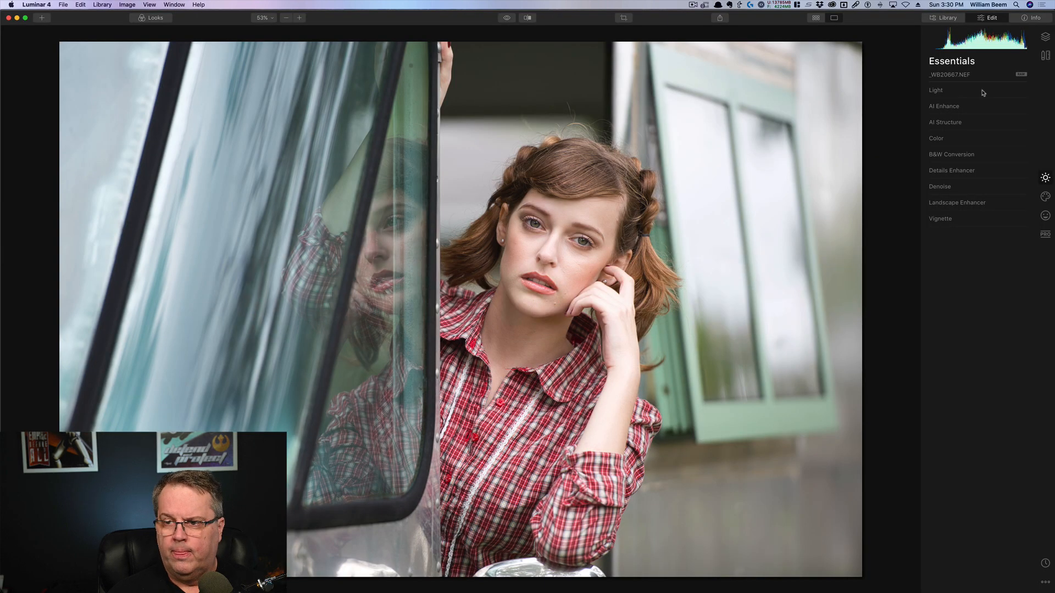
pyautogui.click(1045, 37)
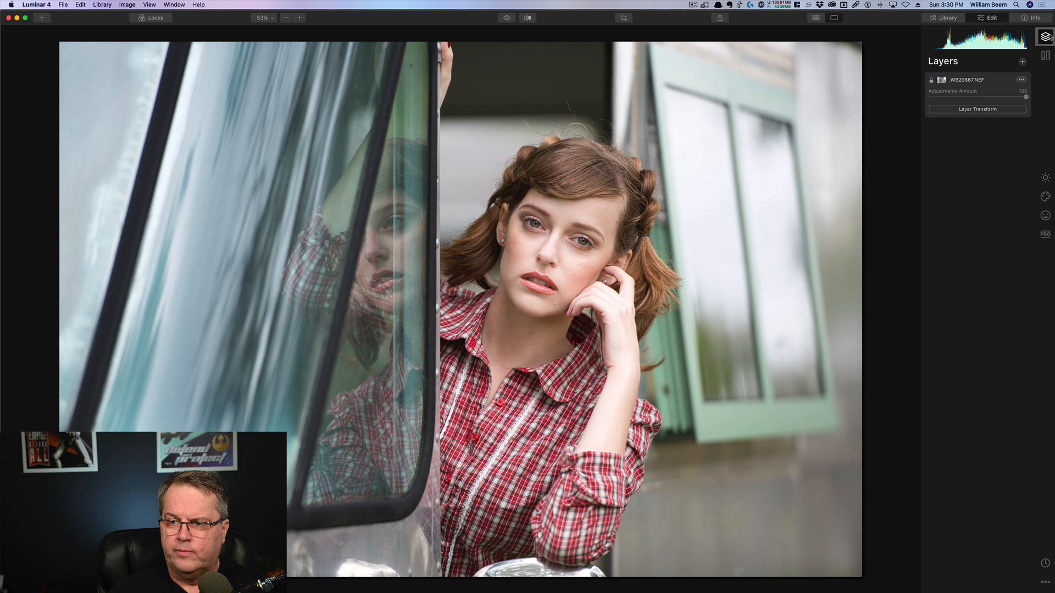
pyautogui.click(1023, 62)
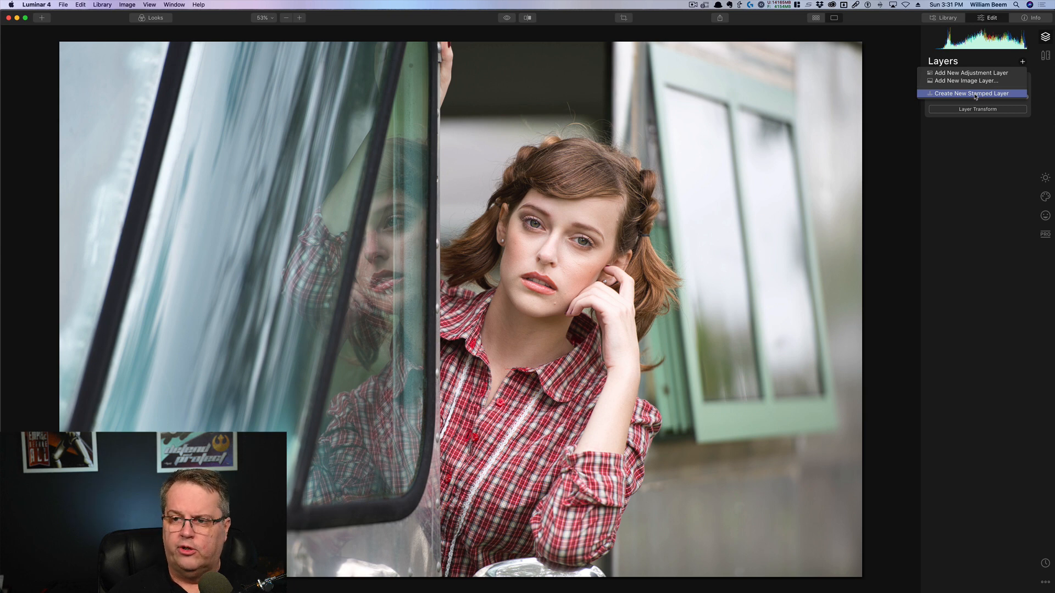
pyautogui.click(1000, 74)
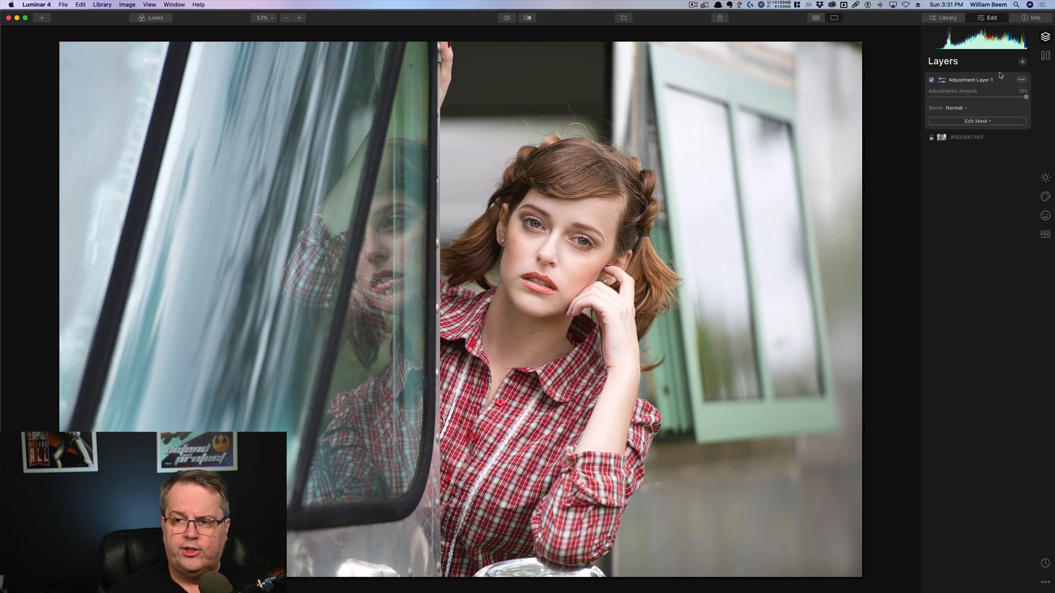
# - View the adjustment layer's blend modes and its mask options without applying one
pyautogui.click(964, 109)
pyautogui.click(997, 105)
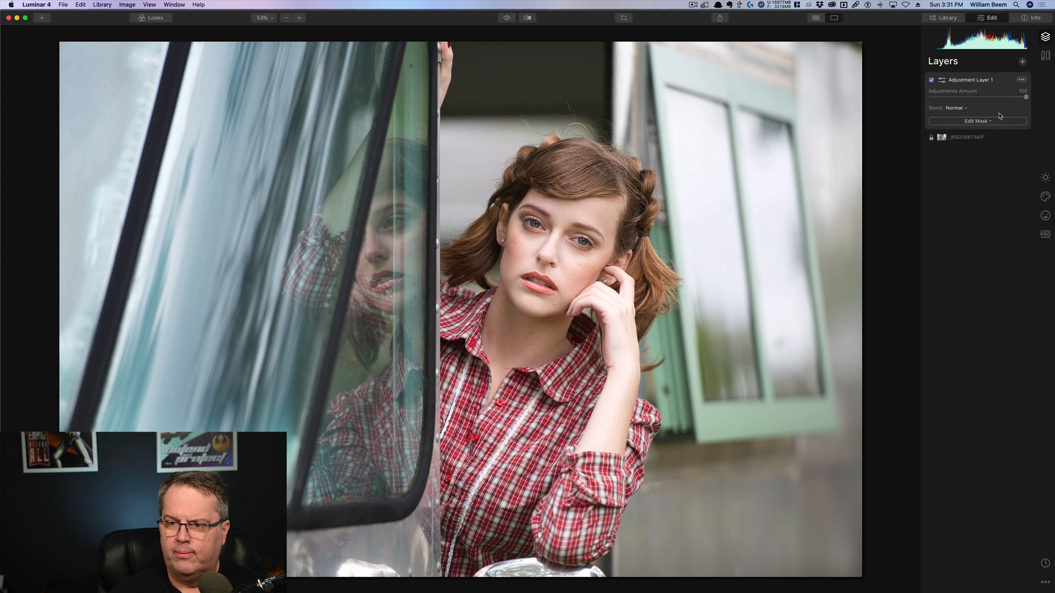
pyautogui.click(984, 122)
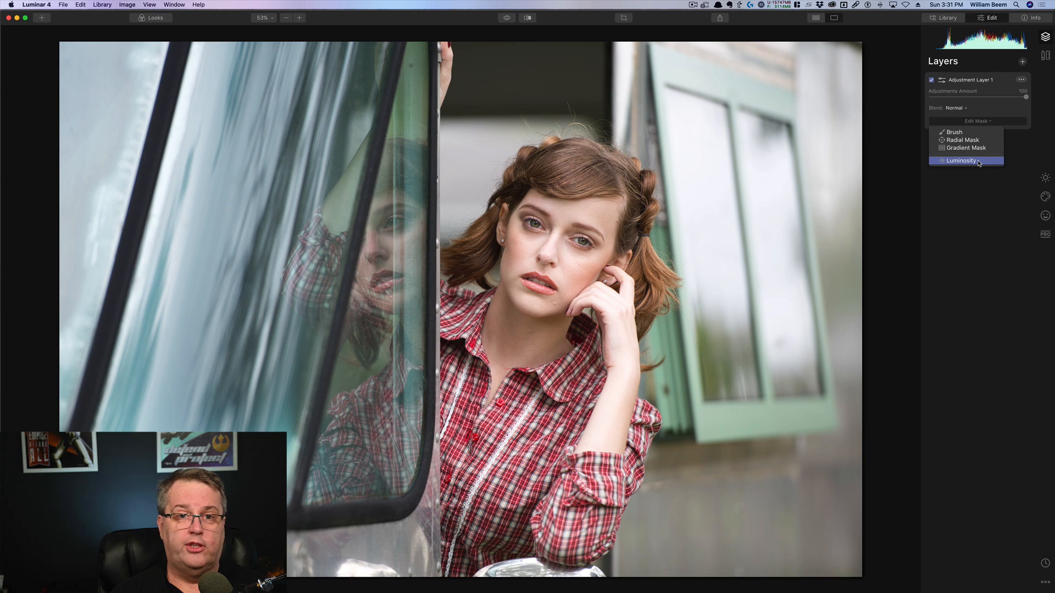
pyautogui.click(1012, 80)
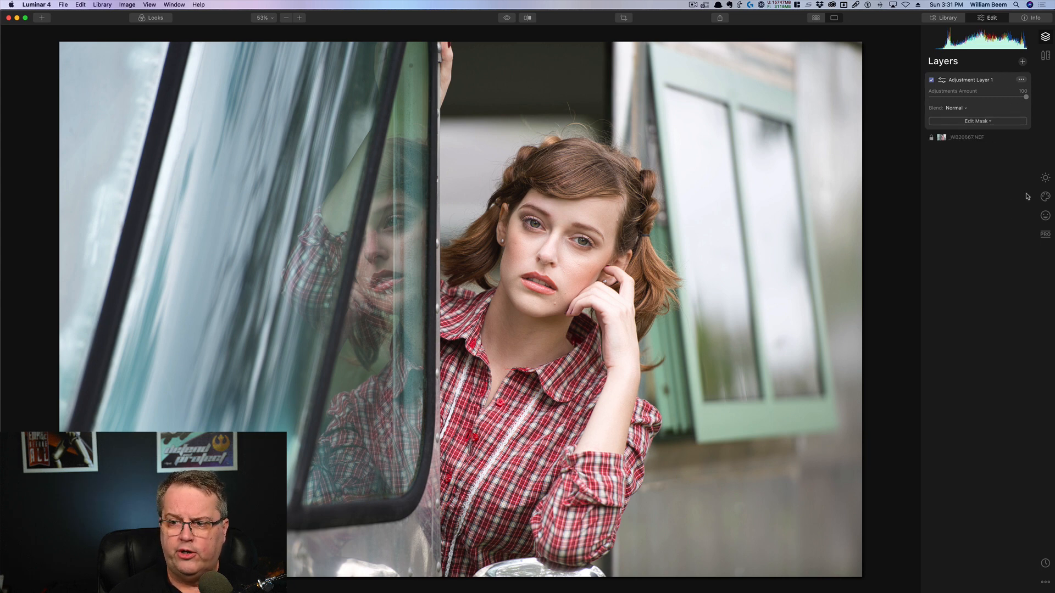
# - Browse the Essentials, Creative, Portrait and Professional tools available for the adjustment layer, ending on Essentials
pyautogui.click(1044, 178)
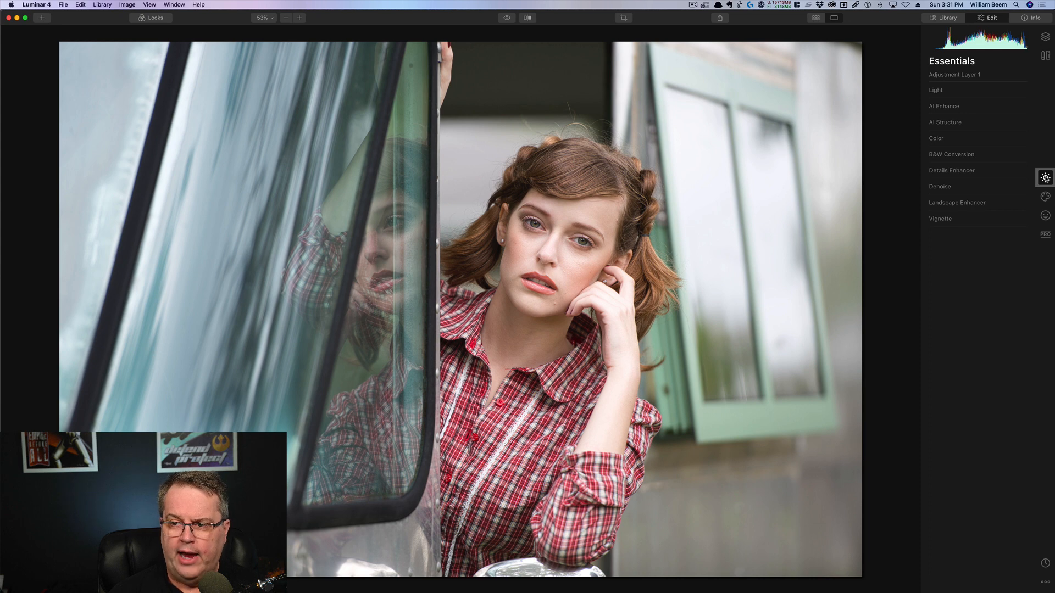
pyautogui.click(1045, 193)
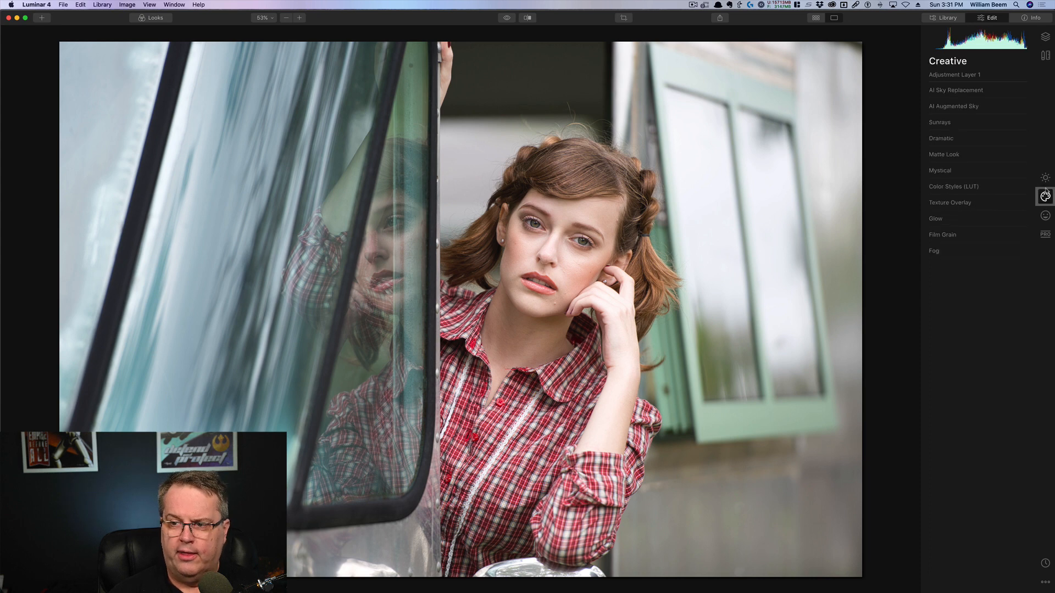
pyautogui.click(1044, 215)
pyautogui.click(1043, 240)
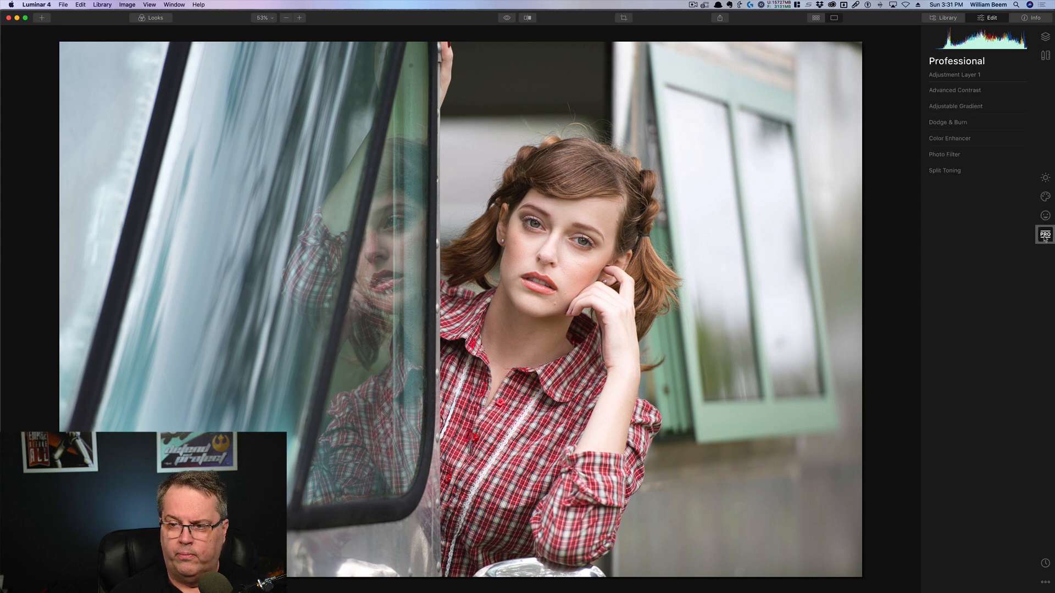
pyautogui.click(1045, 179)
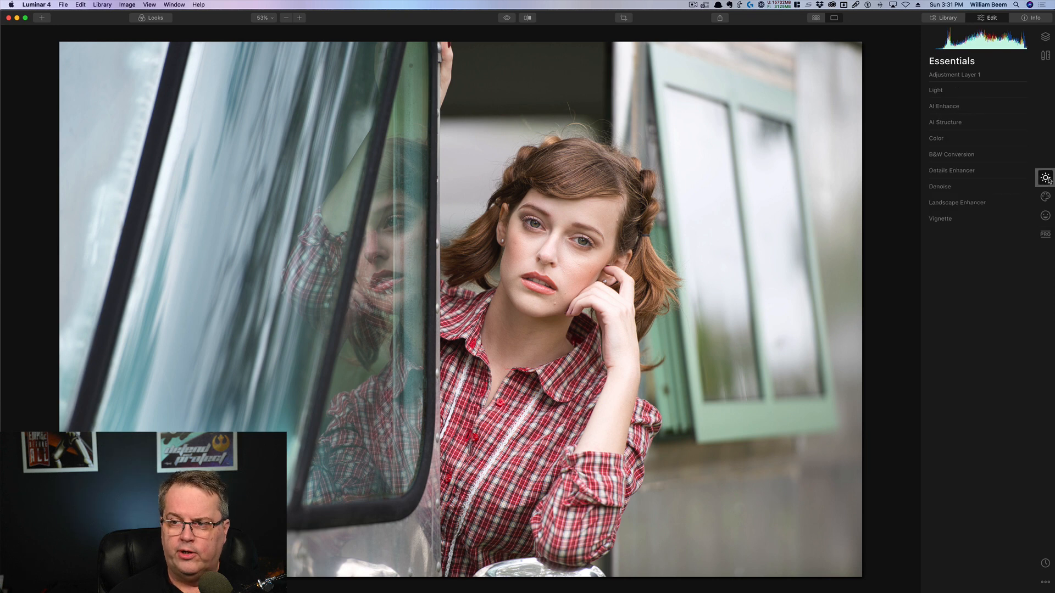
# - Return to the layers, keep the adjustment layer's blend mode at Normal, check its mask types, and switch back to Luminar AI
pyautogui.click(1045, 37)
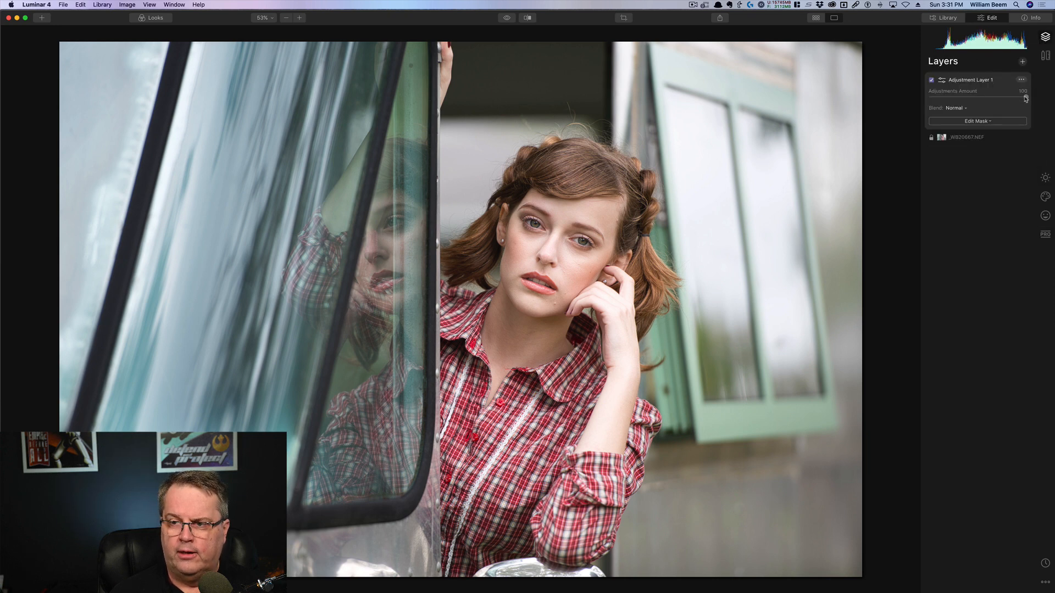
pyautogui.click(964, 109)
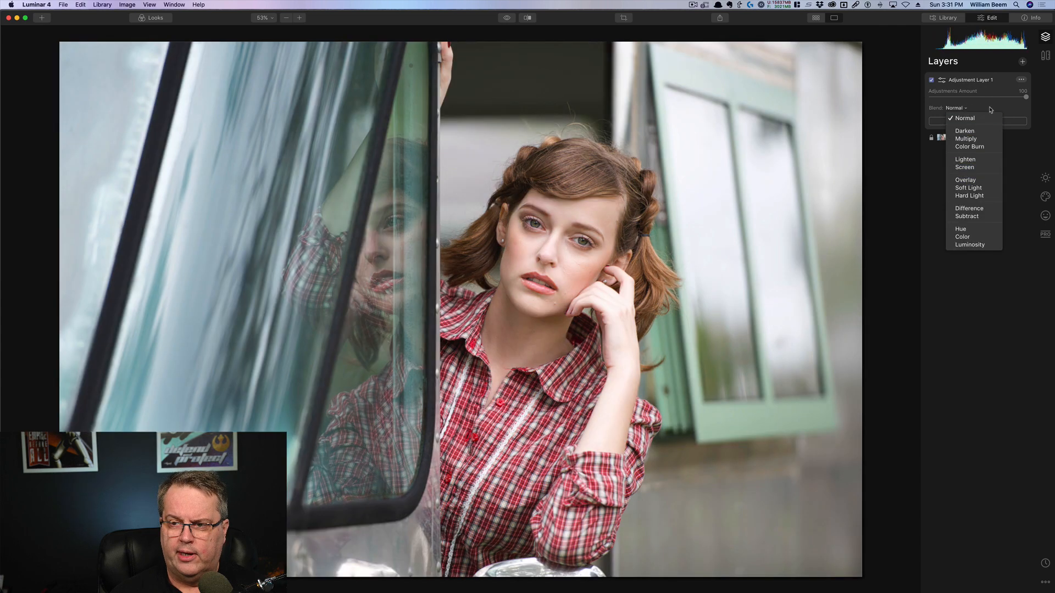
pyautogui.click(972, 118)
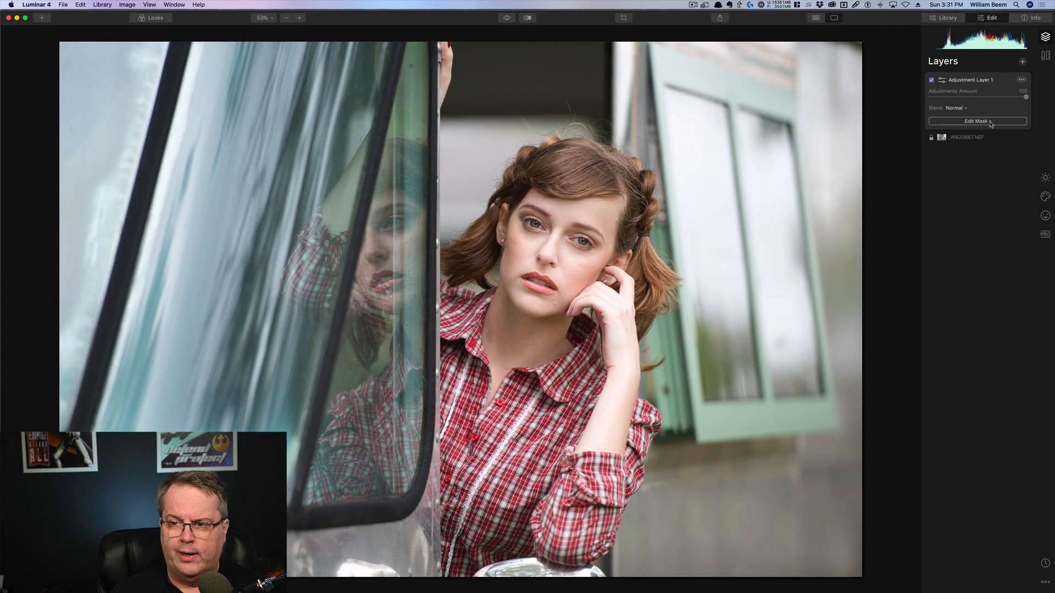
pyautogui.click(991, 122)
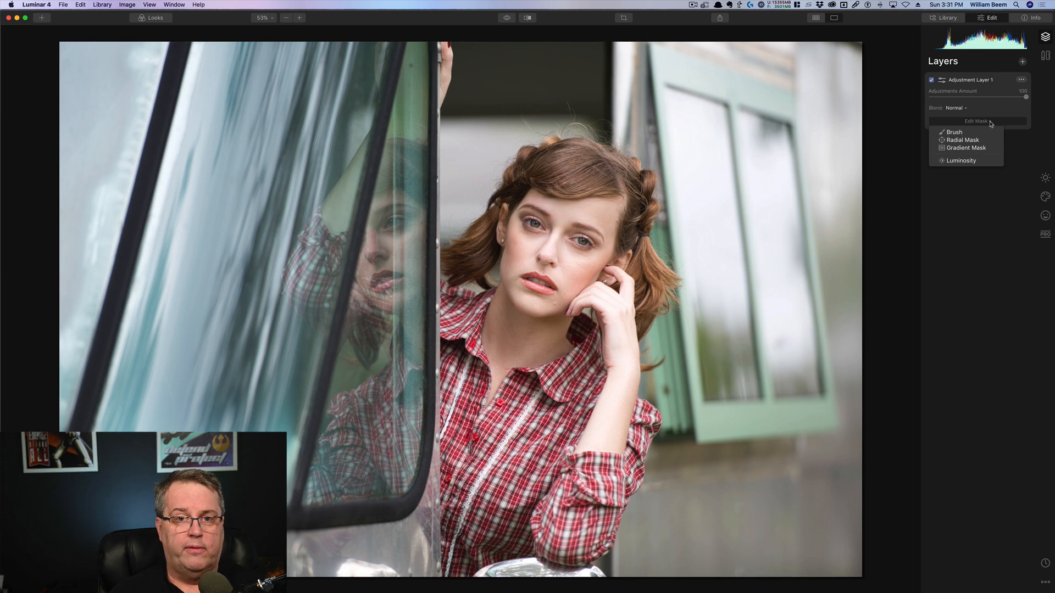
pyautogui.click(999, 112)
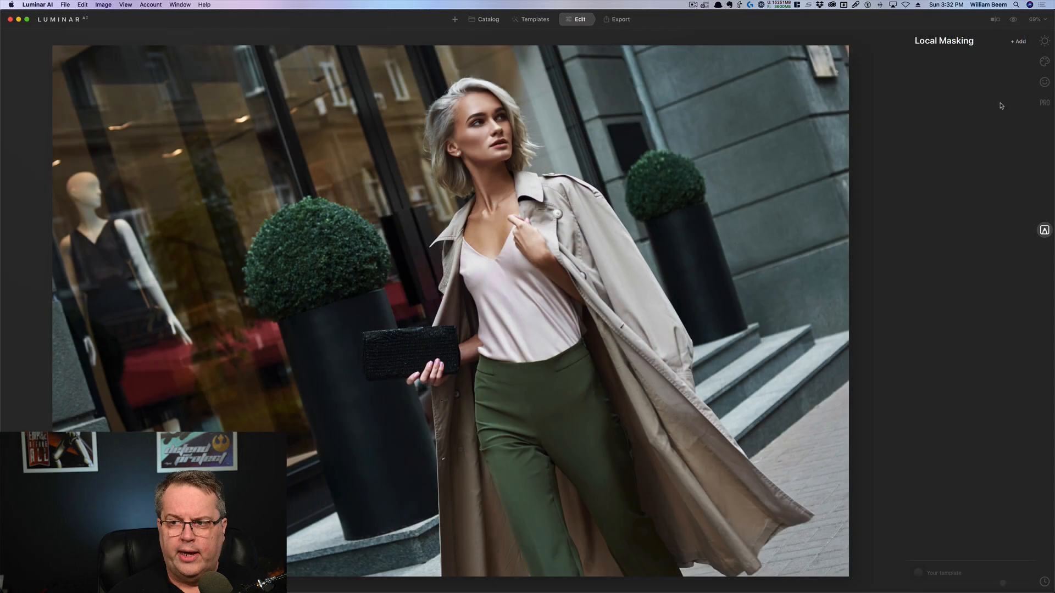
# - Add a Basic local mask to the photo, view its mask types and set the Paint Mask brush to erase
pyautogui.click(1018, 42)
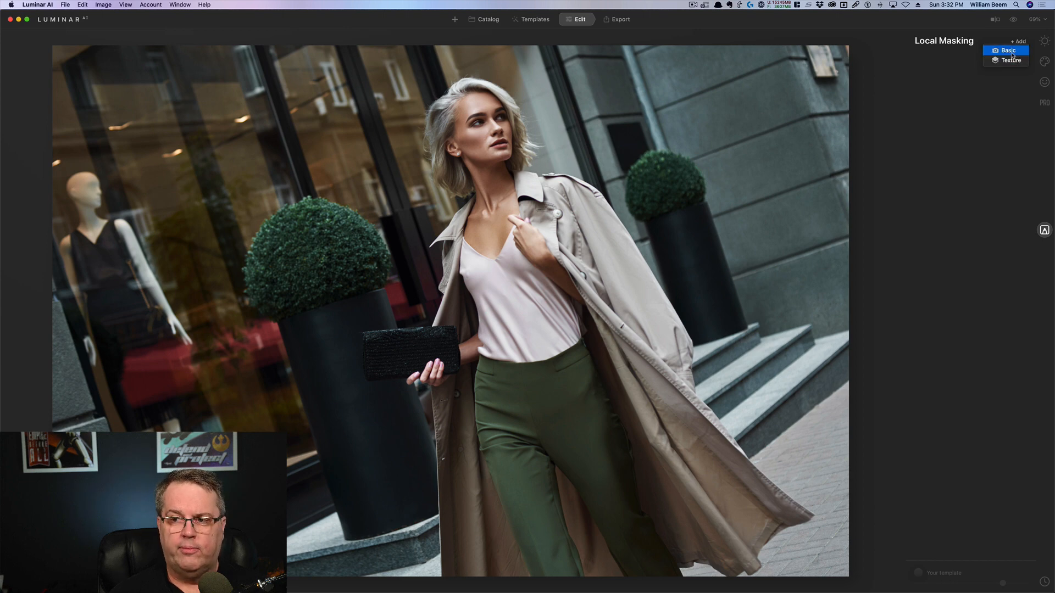
pyautogui.click(1012, 51)
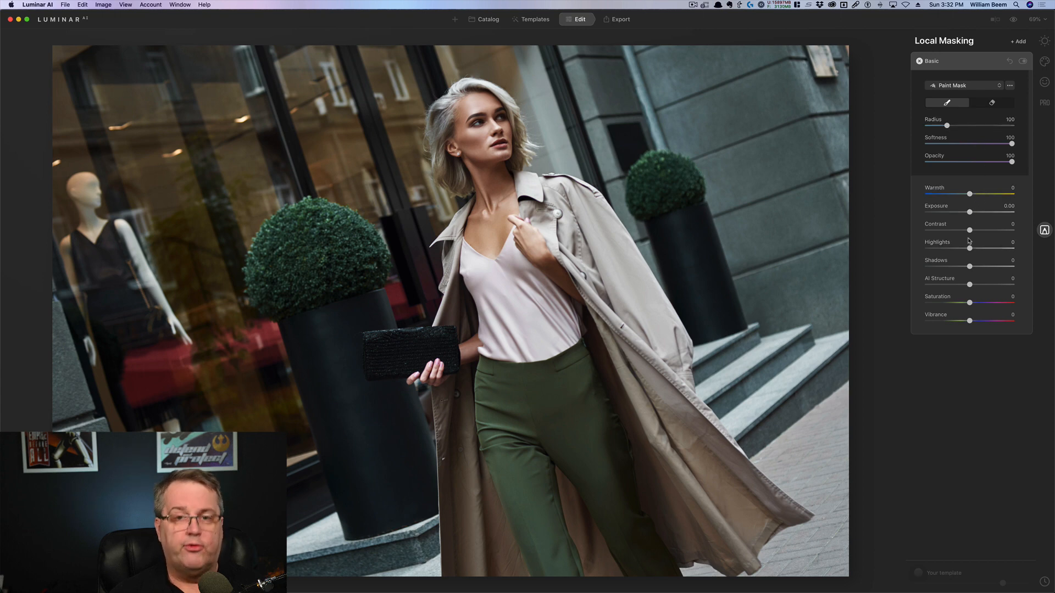
pyautogui.click(982, 90)
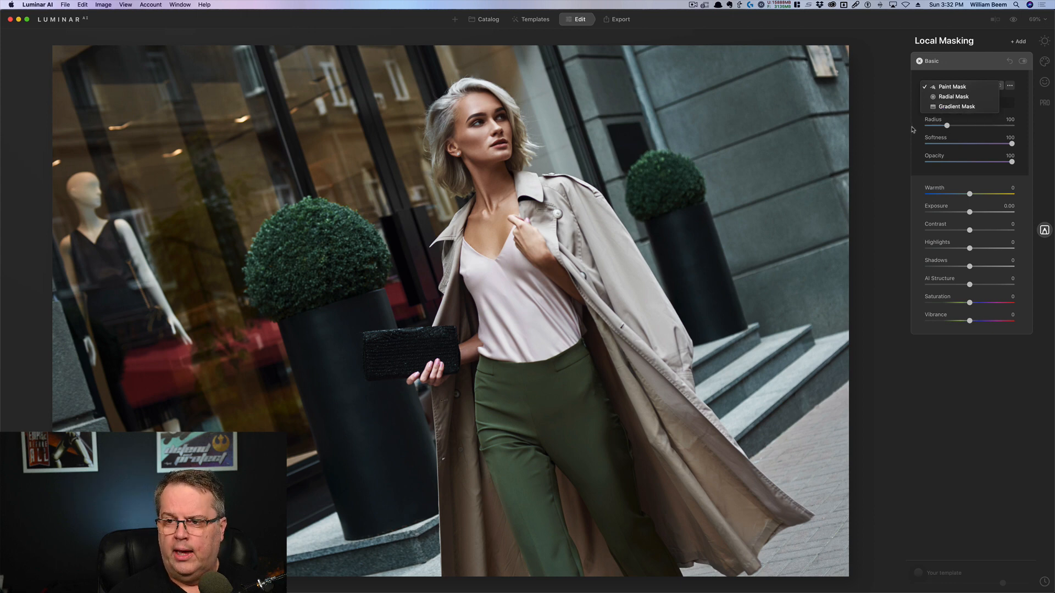
pyautogui.click(1023, 113)
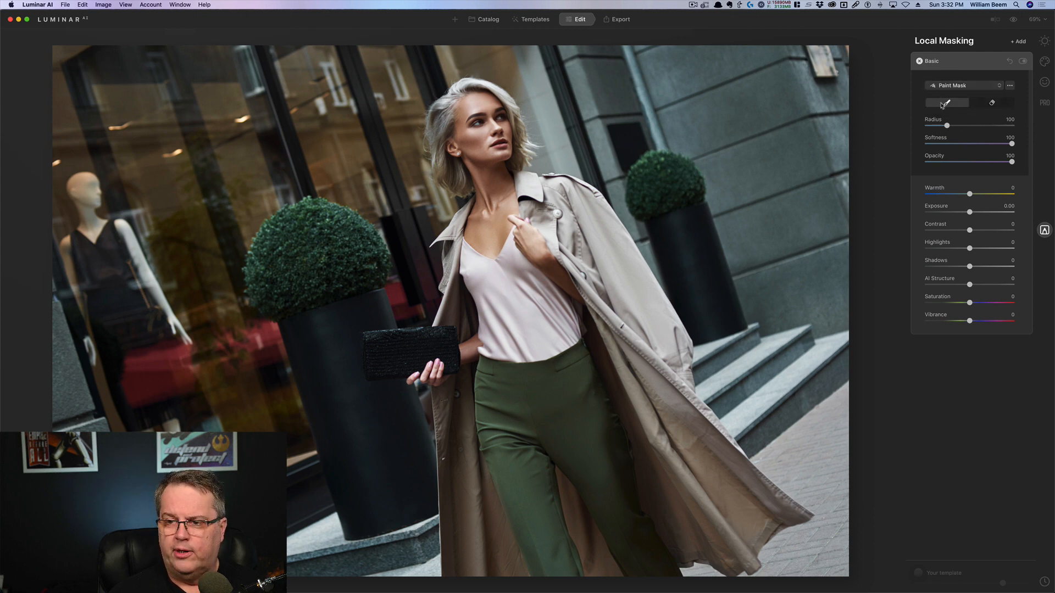
pyautogui.click(991, 103)
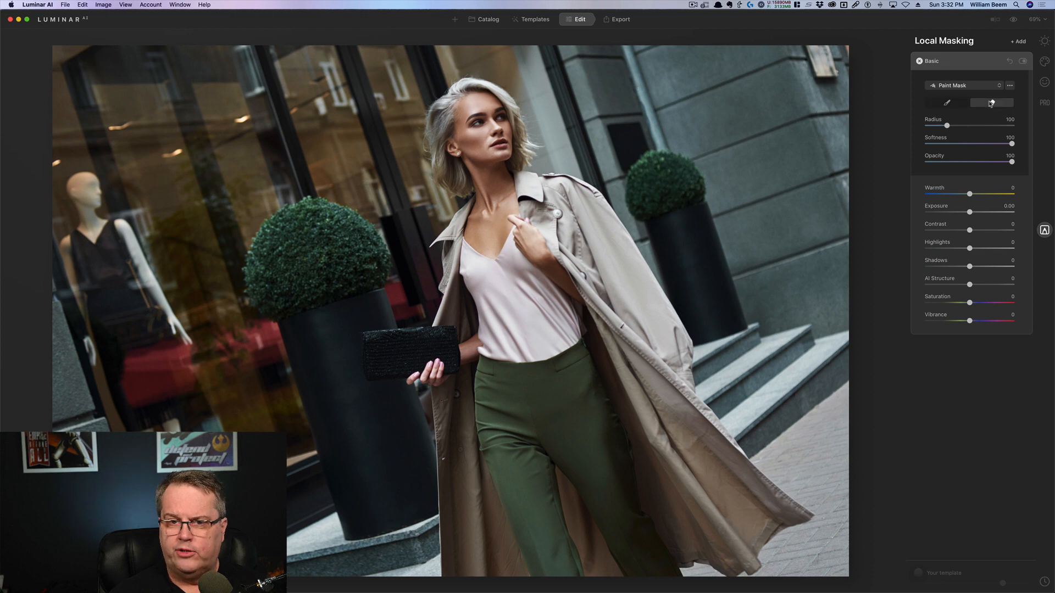
# - Look through the Portrait and Creative tools and return to the Basic entry in Local Masking
pyautogui.click(1044, 81)
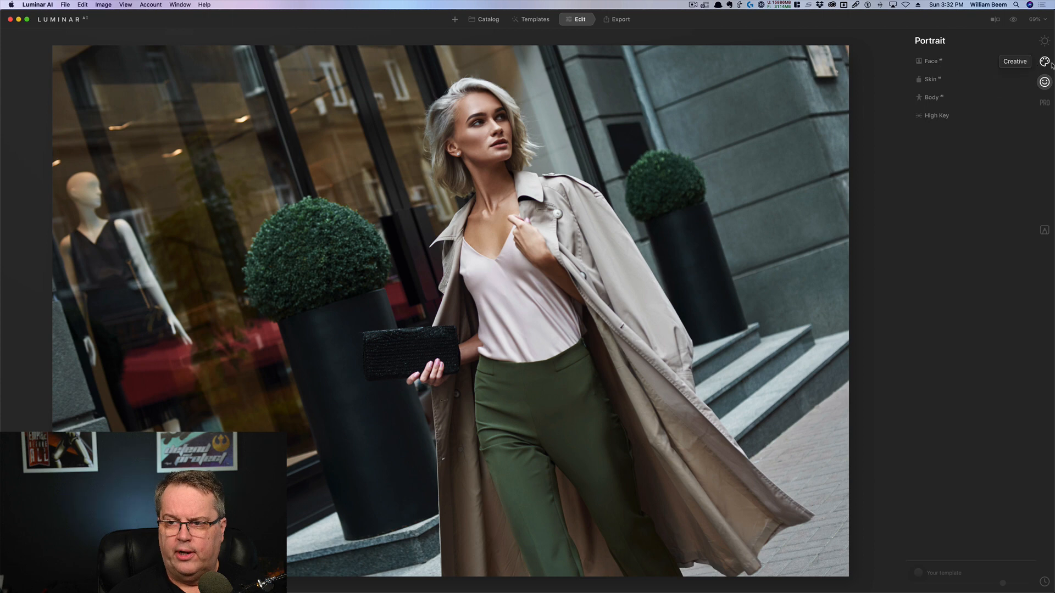
pyautogui.click(1049, 63)
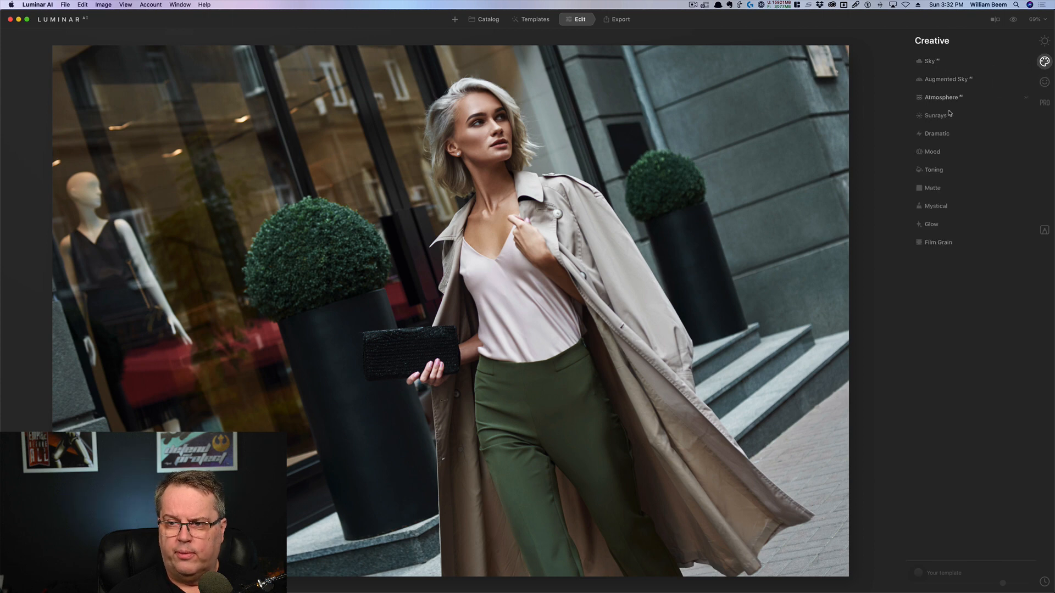
pyautogui.click(1044, 230)
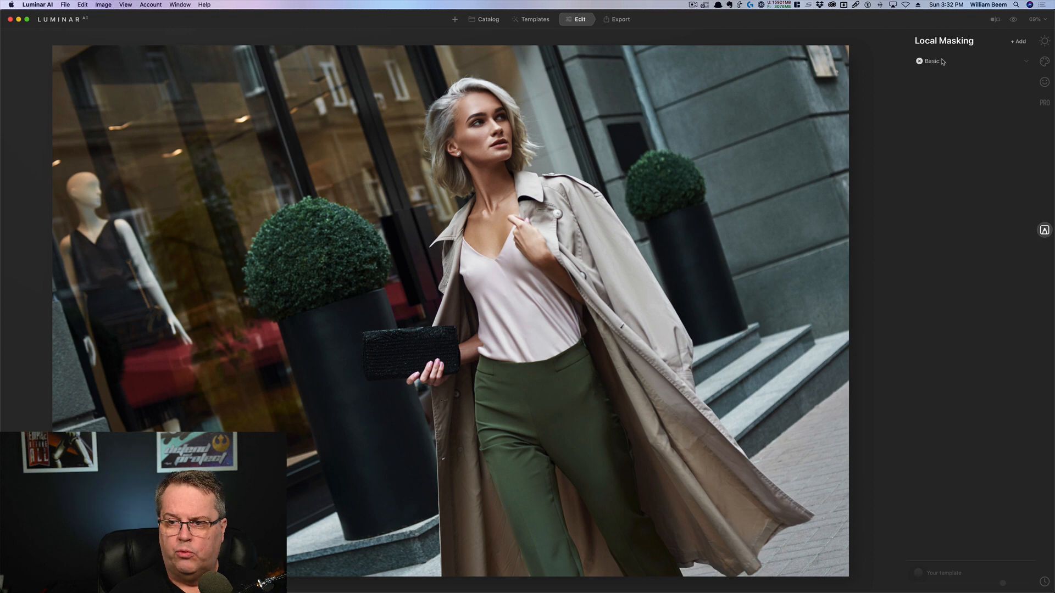
pyautogui.click(942, 61)
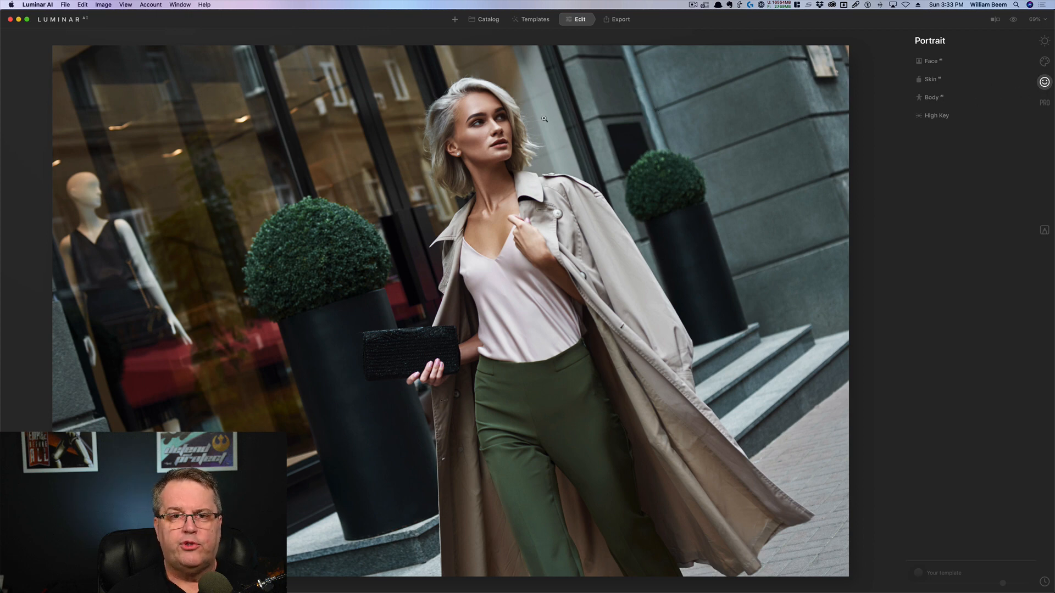
# - Set Enlarge Eyes to 62 in the Eyes settings of the Face AI portrait tool
pyautogui.click(933, 63)
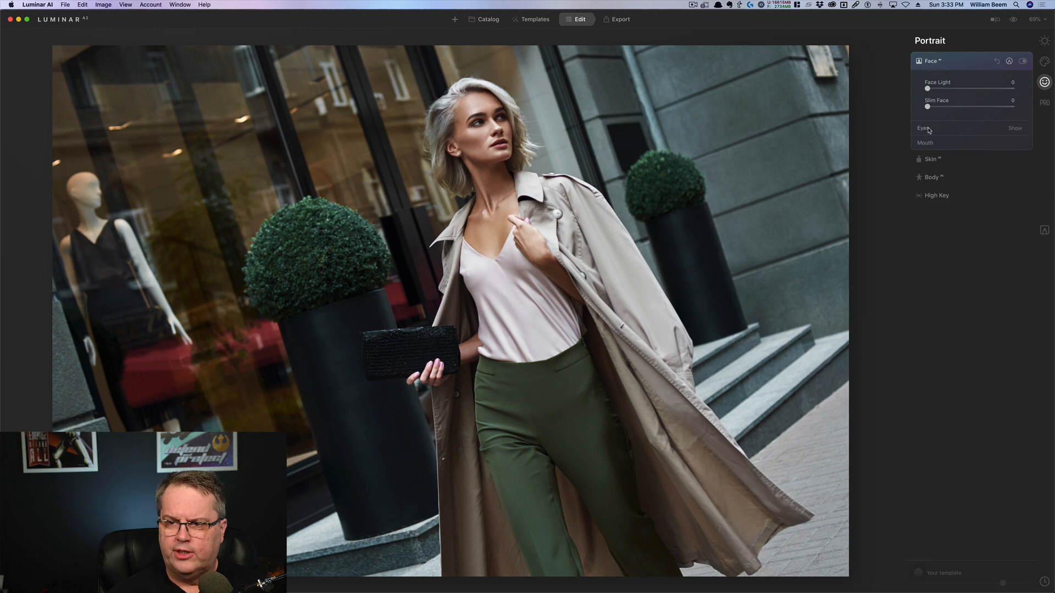
pyautogui.click(928, 128)
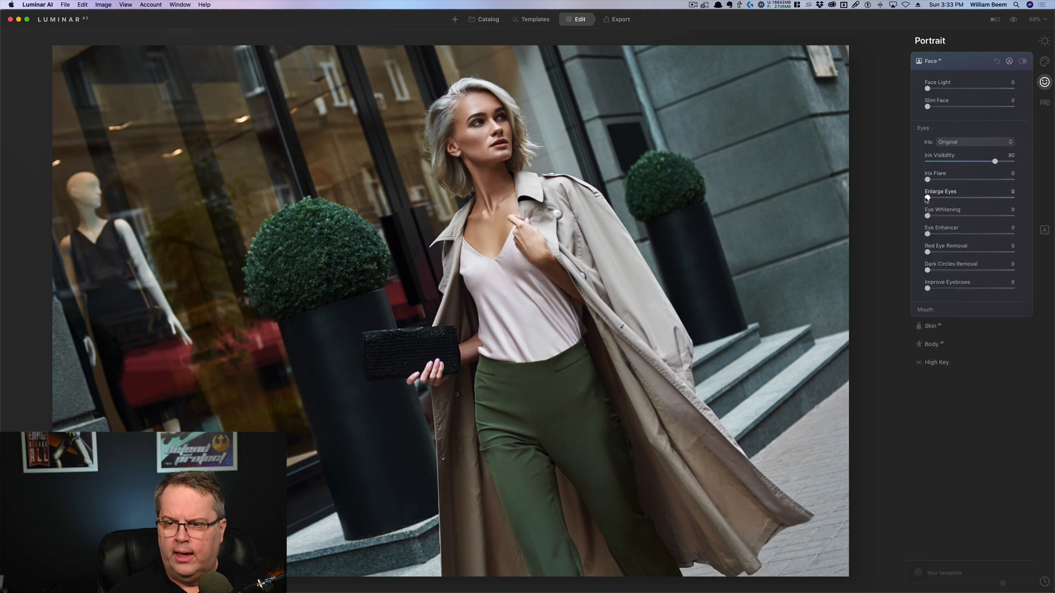
pyautogui.moveTo(928, 198); pyautogui.dragTo(983, 201)
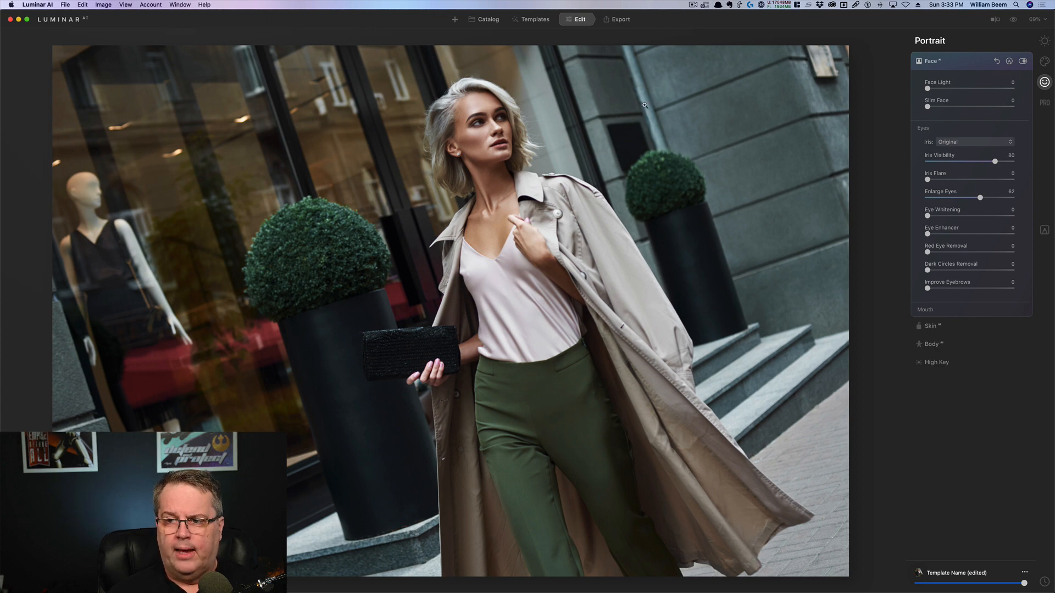
# - Show the Face AI tool's Paint Mask controls, switch the brush to erase, and hide the mask controls again
pyautogui.click(1010, 62)
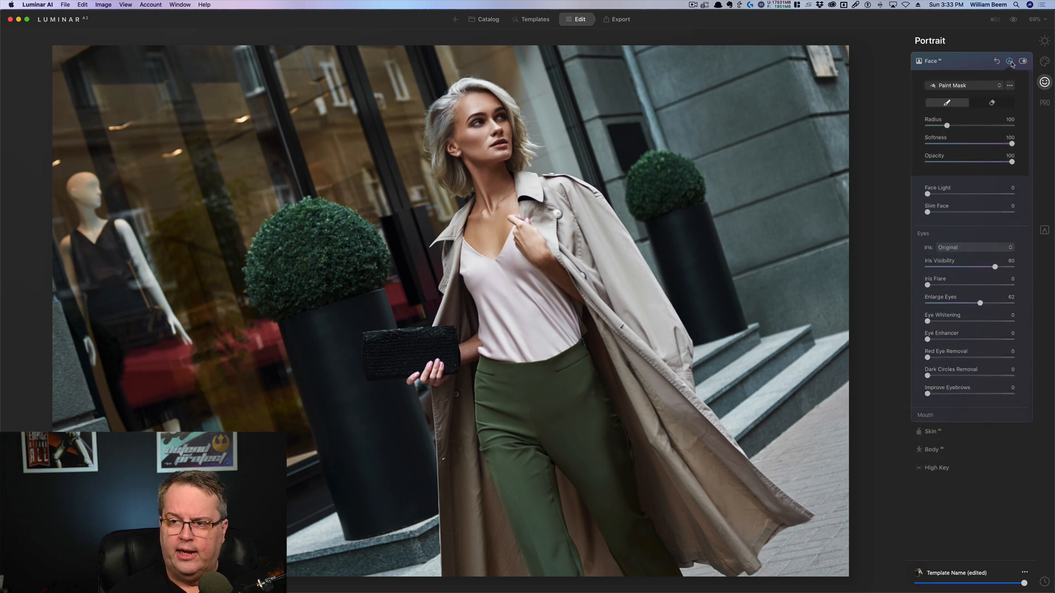
pyautogui.click(991, 103)
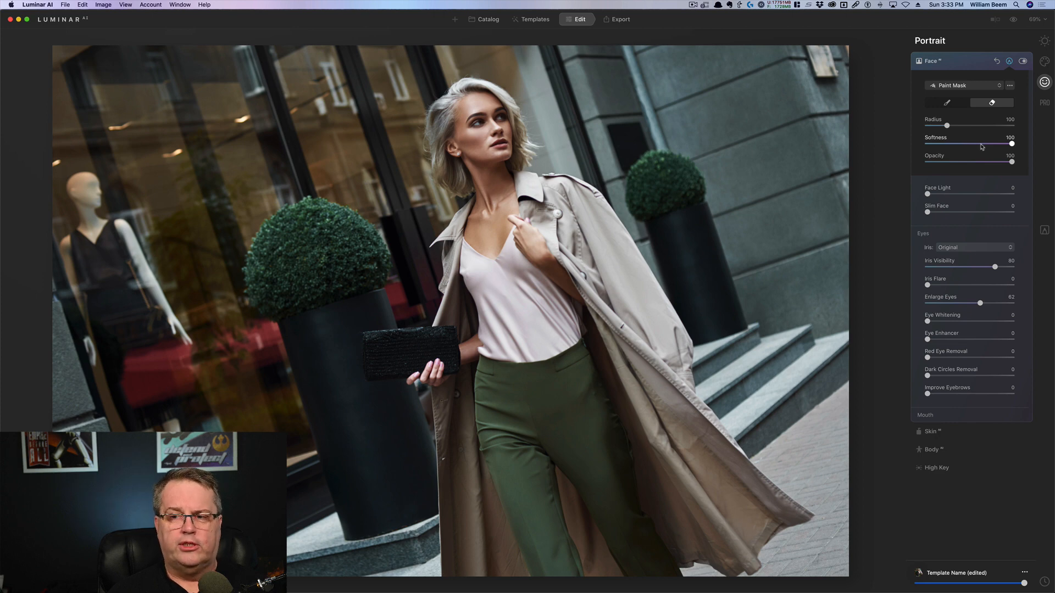
pyautogui.click(1009, 62)
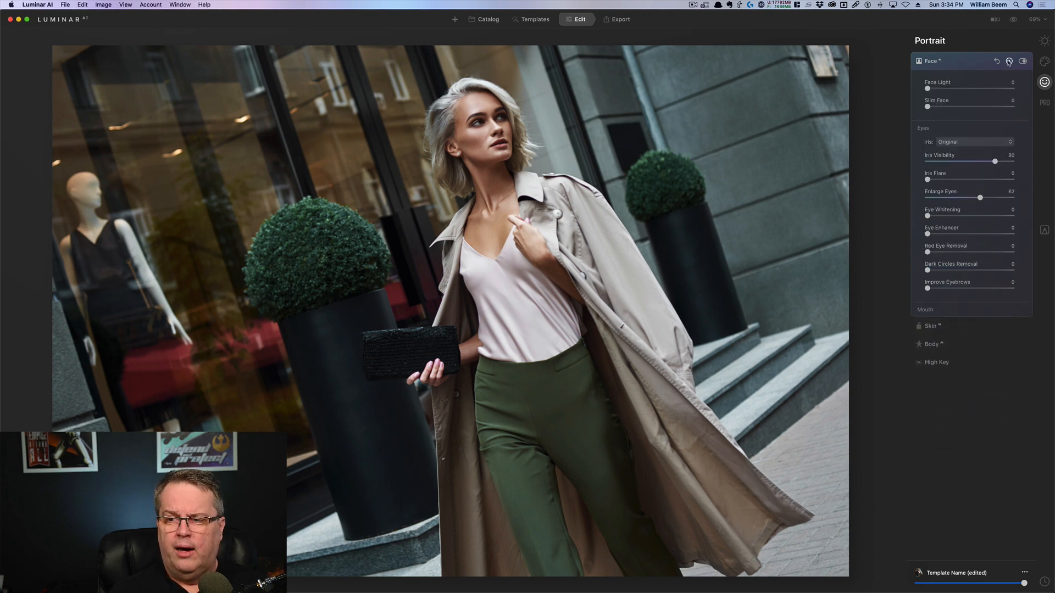
# - View the Essentials tools, check the Basic adjustment settings in Local Masking, and return to Essentials
pyautogui.click(1044, 41)
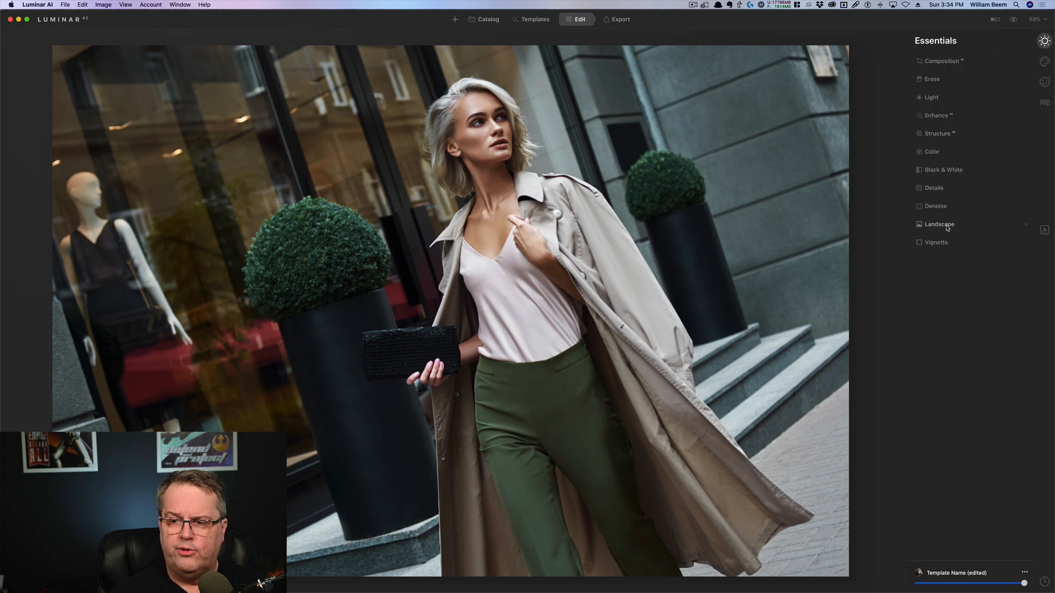
pyautogui.click(1045, 230)
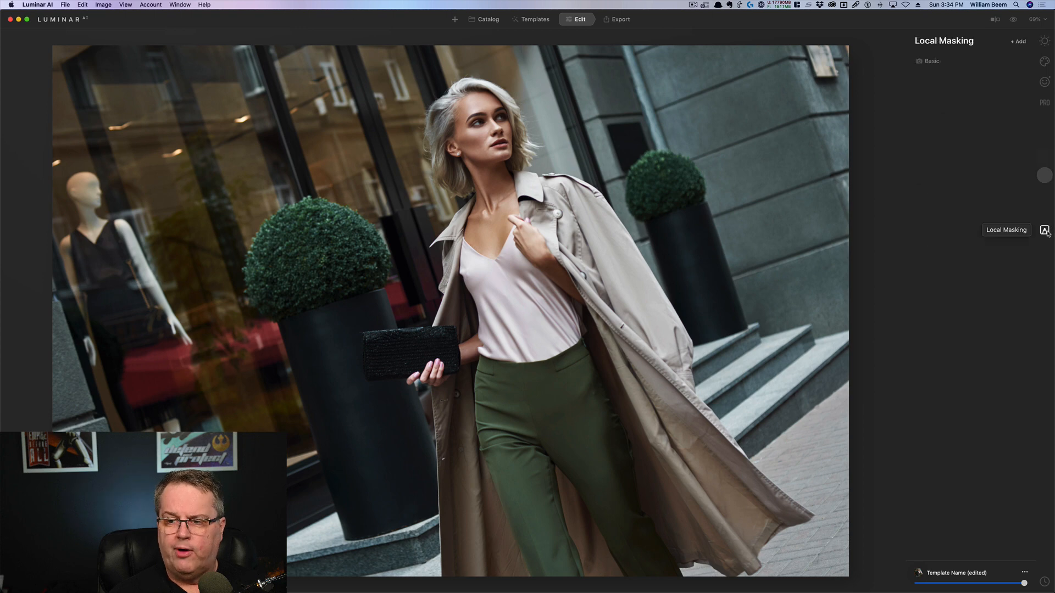
pyautogui.click(932, 62)
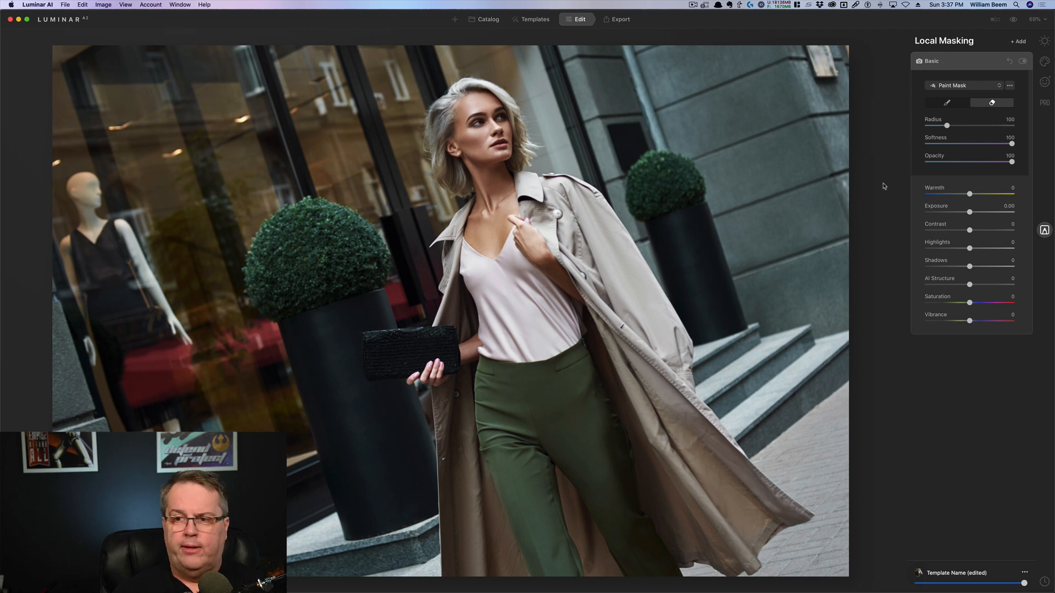
pyautogui.click(1044, 42)
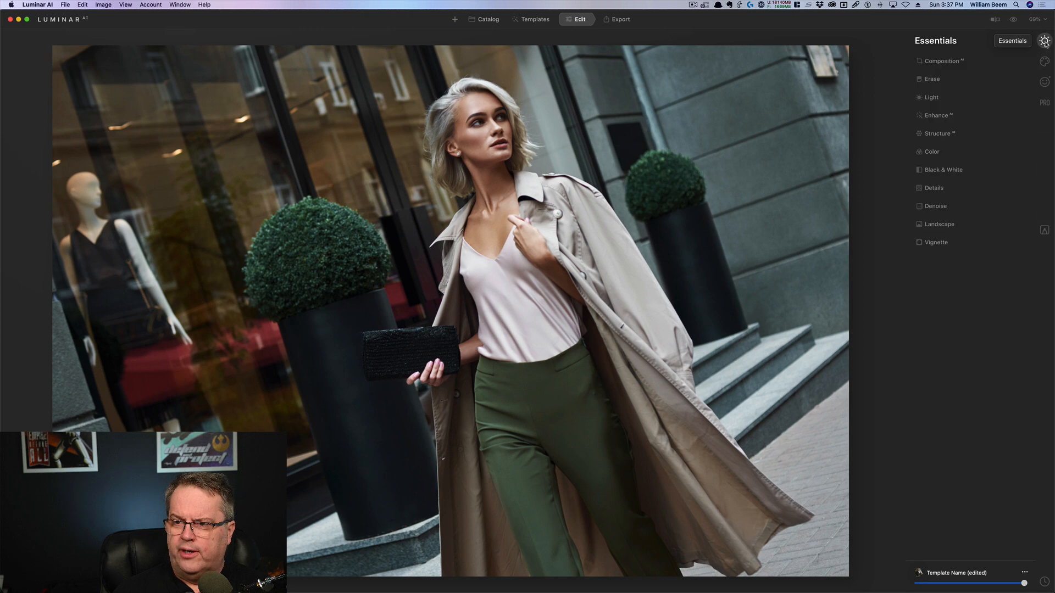
# - Open the Composition AI tool in Essentials and look through its crop ratio options
pyautogui.click(969, 64)
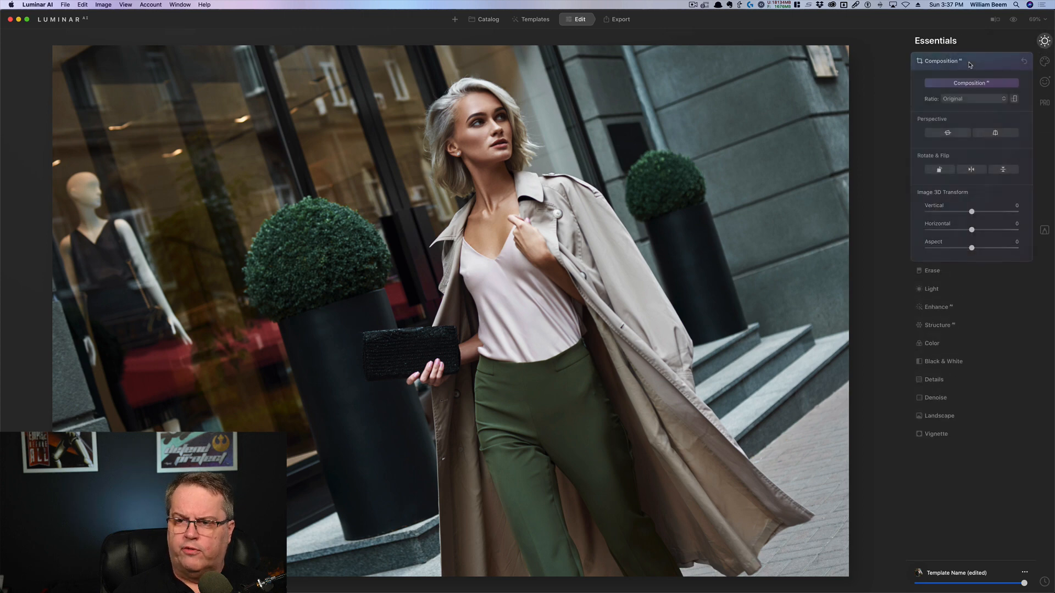
pyautogui.click(976, 99)
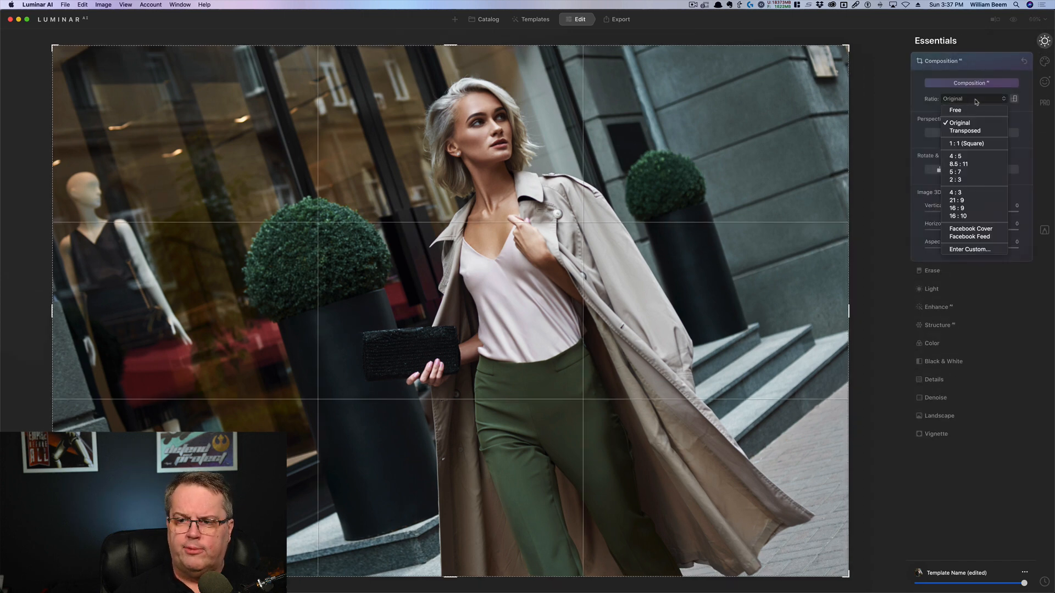
pyautogui.click(966, 208)
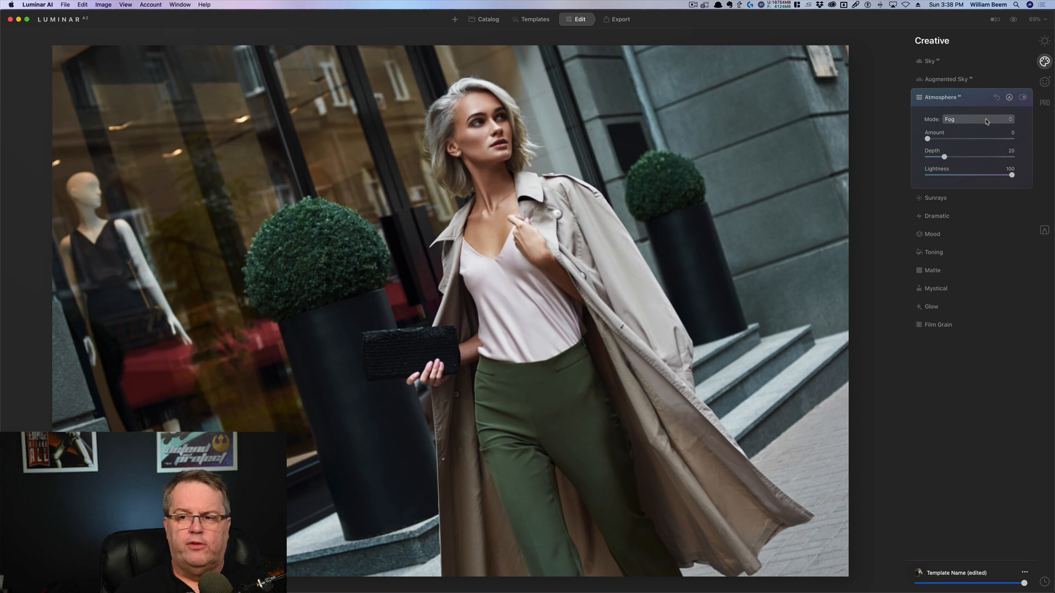
# - Set the Creative Atmosphere AI tool to Mist mode with Amount 53 and Depth 54
pyautogui.click(986, 121)
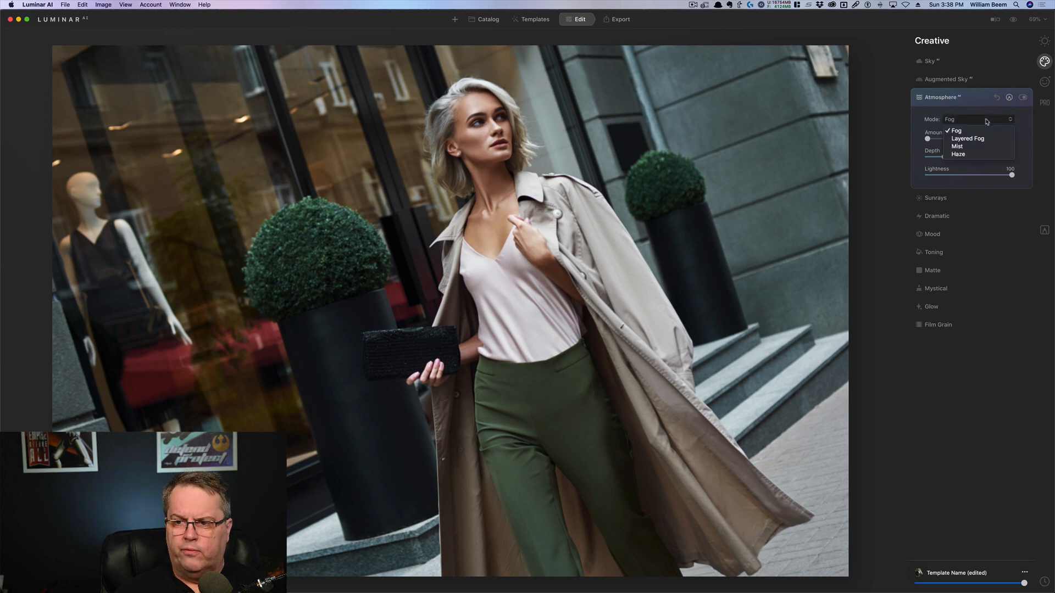
pyautogui.click(973, 149)
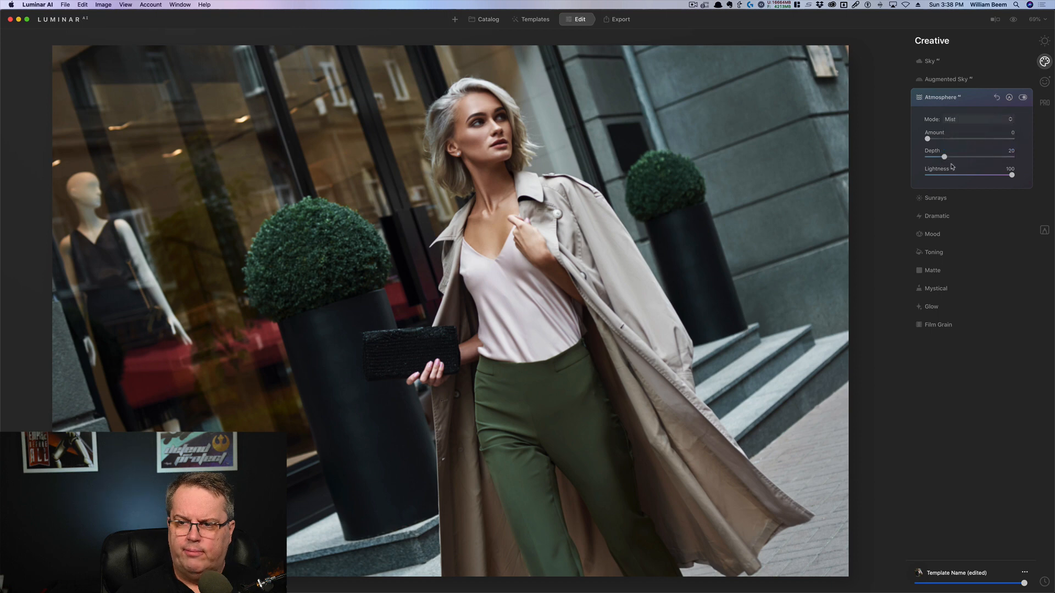
pyautogui.moveTo(928, 140); pyautogui.dragTo(973, 141)
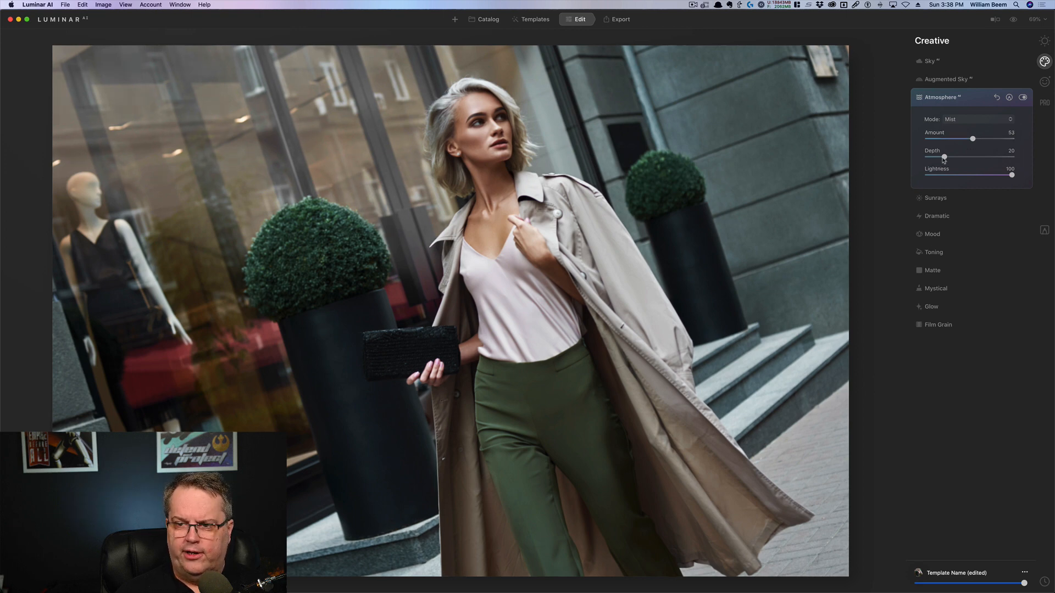
pyautogui.moveTo(944, 157); pyautogui.dragTo(973, 157)
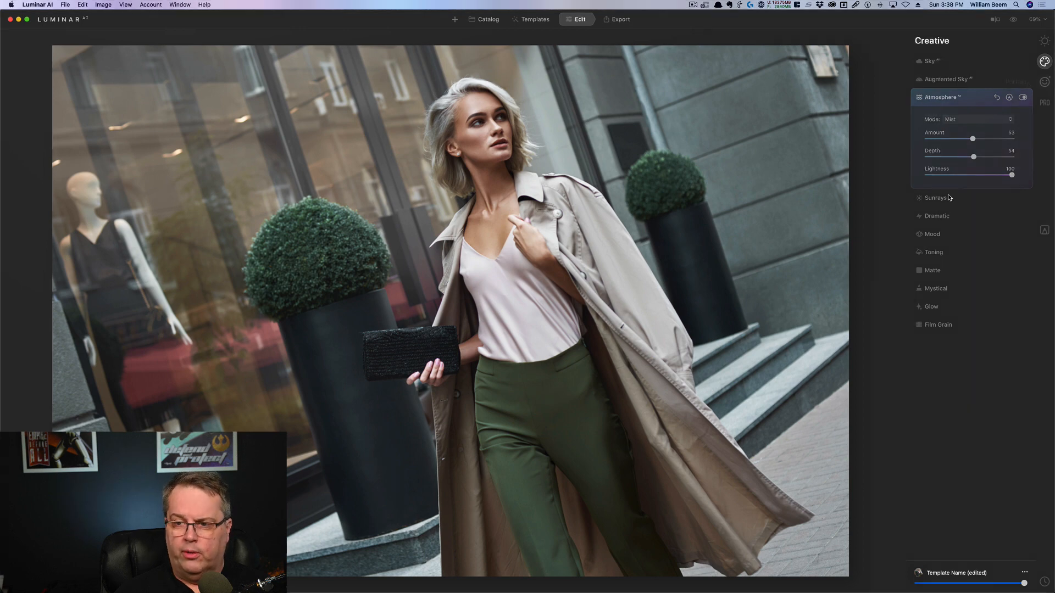
# - Try the Portrait Body AI tool's Shape setting at -50 and 46, and reset it to its default
pyautogui.click(1045, 81)
pyautogui.click(937, 97)
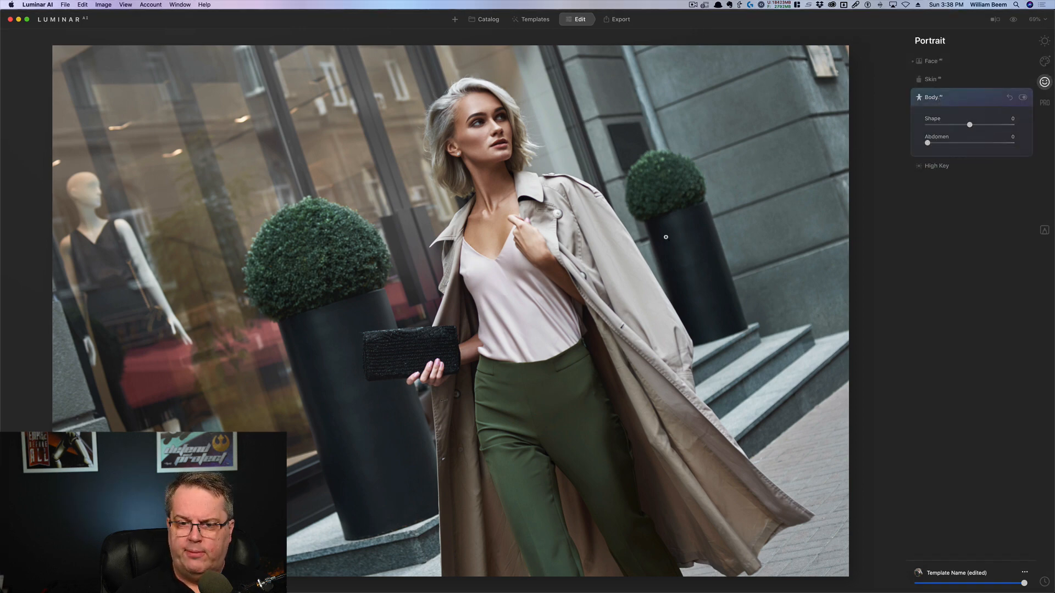
pyautogui.click(947, 126)
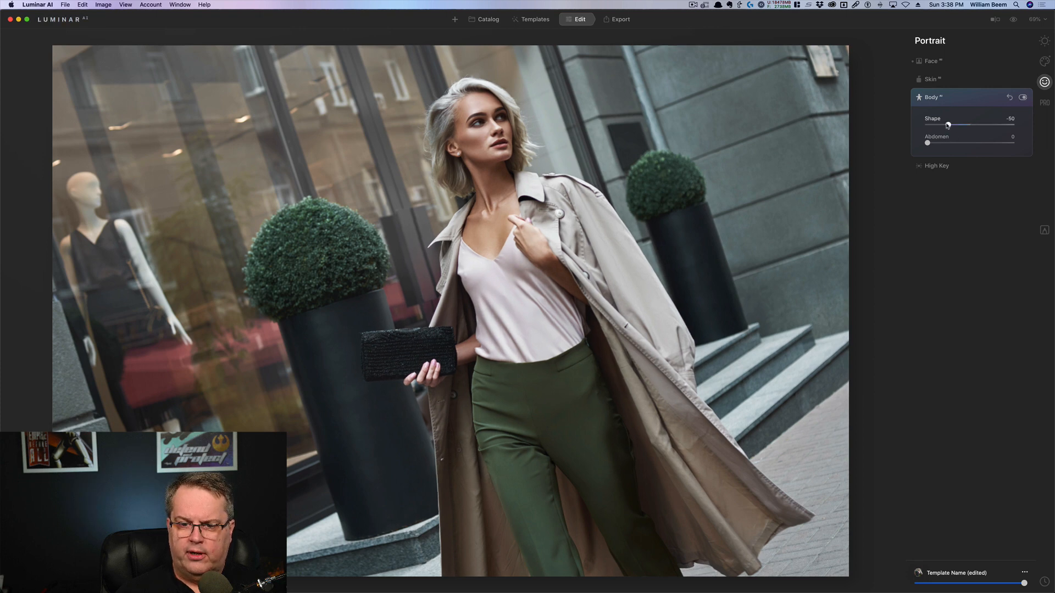
pyautogui.click(991, 125)
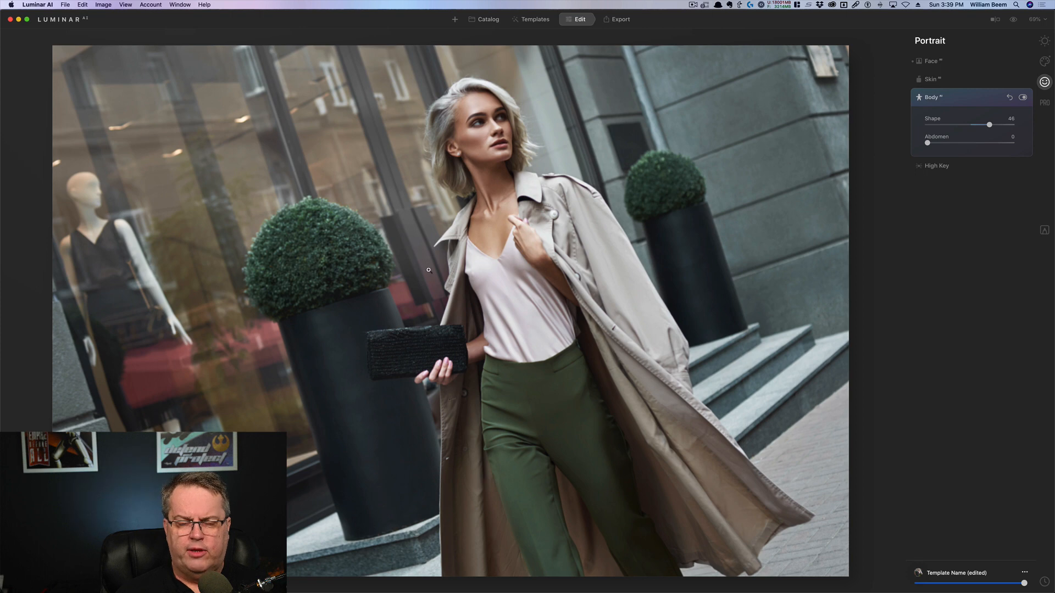
pyautogui.doubleClick(937, 119)
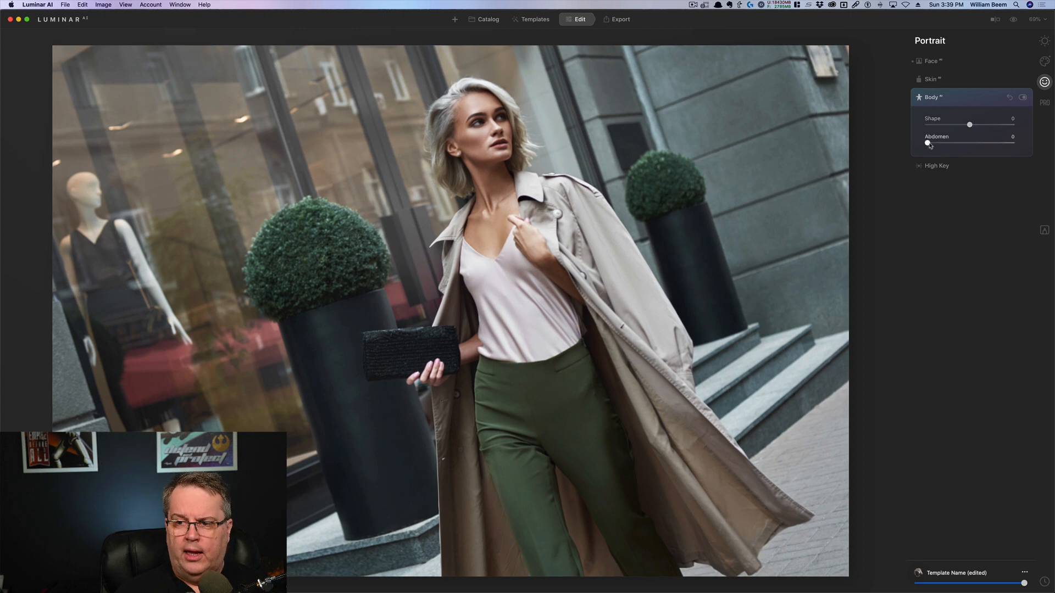
# - Try an Abdomen value of 46 in Body AI and settle on 22
pyautogui.click(968, 143)
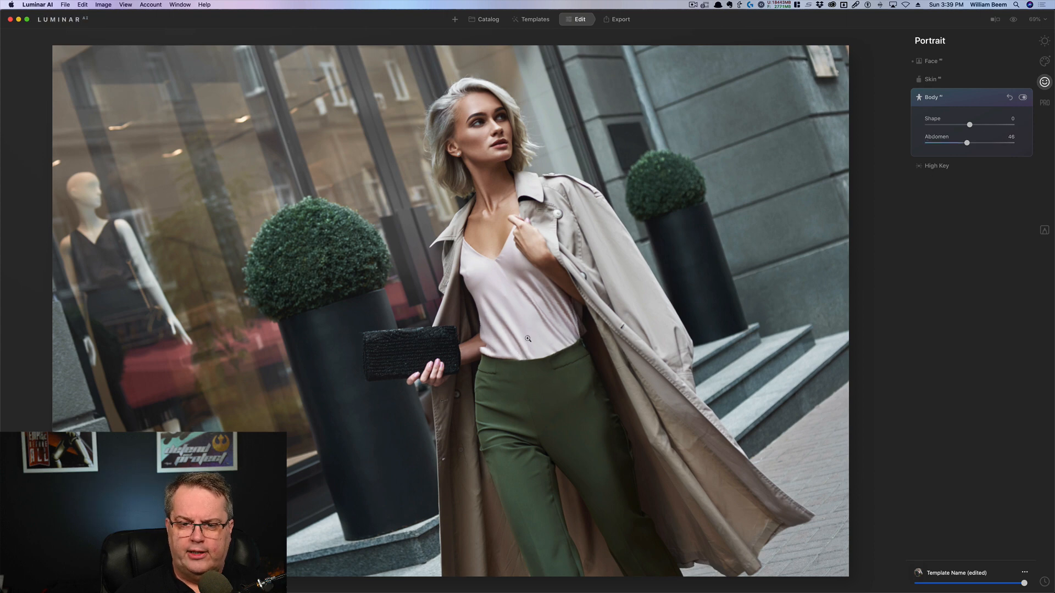
pyautogui.click(945, 143)
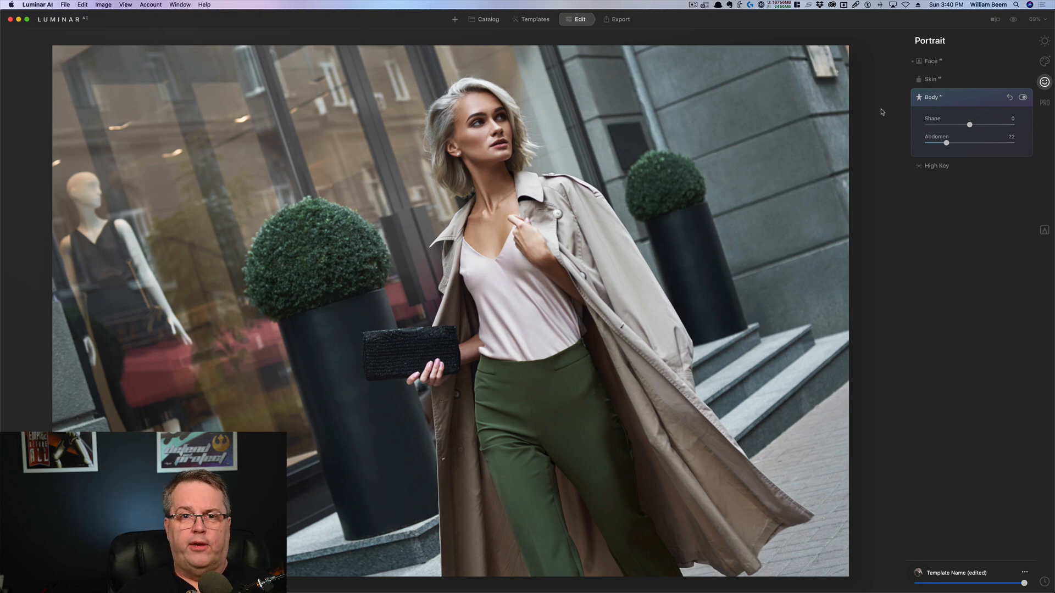
# - Select the vaulted subway station photo in the Demo catalog and show the templates for it
pyautogui.click(494, 21)
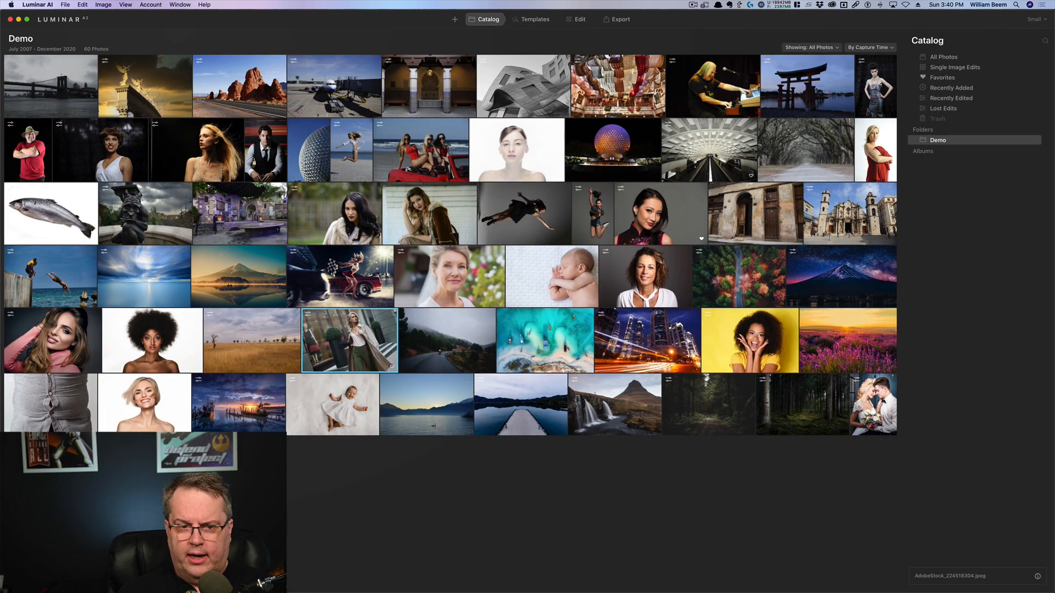
pyautogui.click(714, 153)
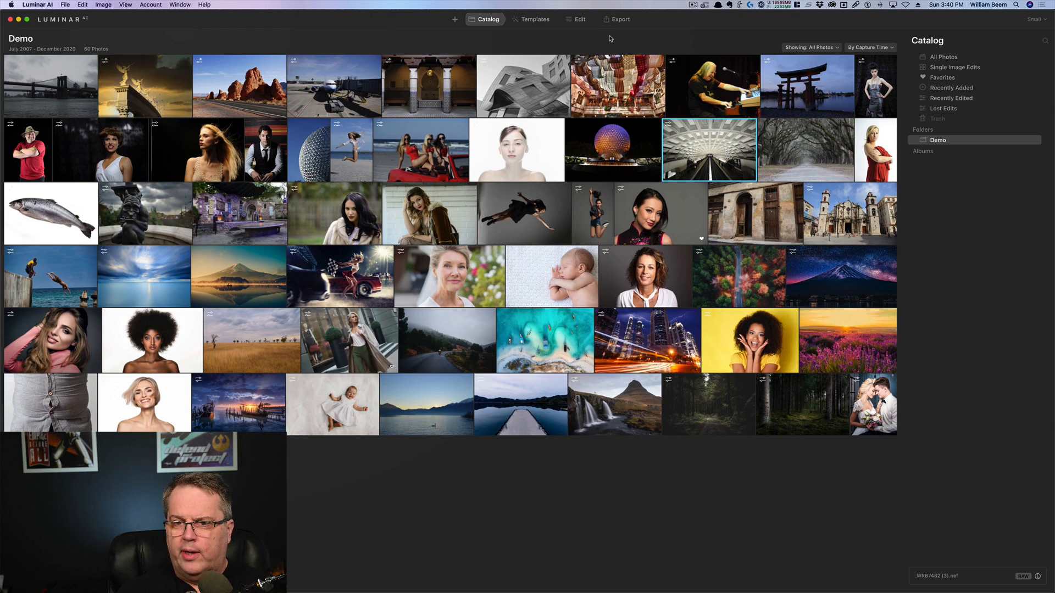
pyautogui.click(581, 21)
pyautogui.click(533, 21)
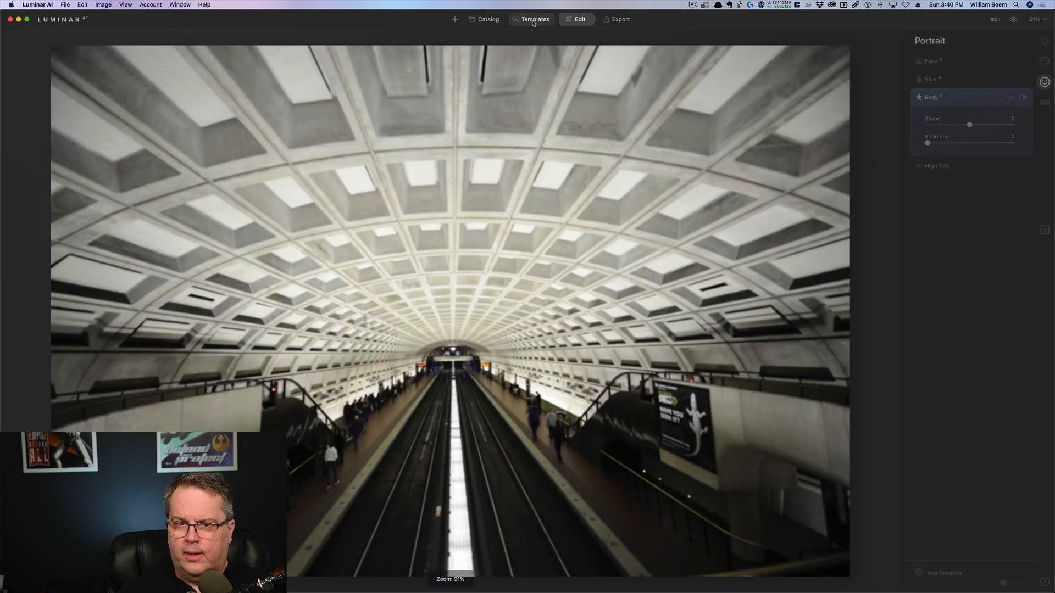
# - Open the suggested Urban Style collection, try the Edinburgh, Toronto and Melbourne templates, and apply Abbey Street
pyautogui.scroll(10, 959, 102)
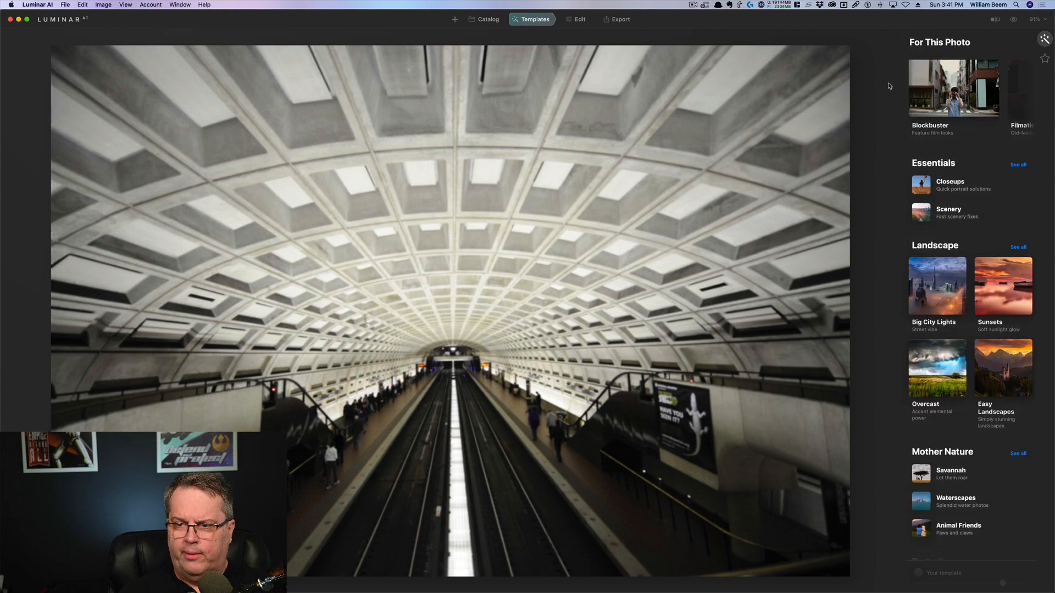
pyautogui.hscroll(5, 922, 94)
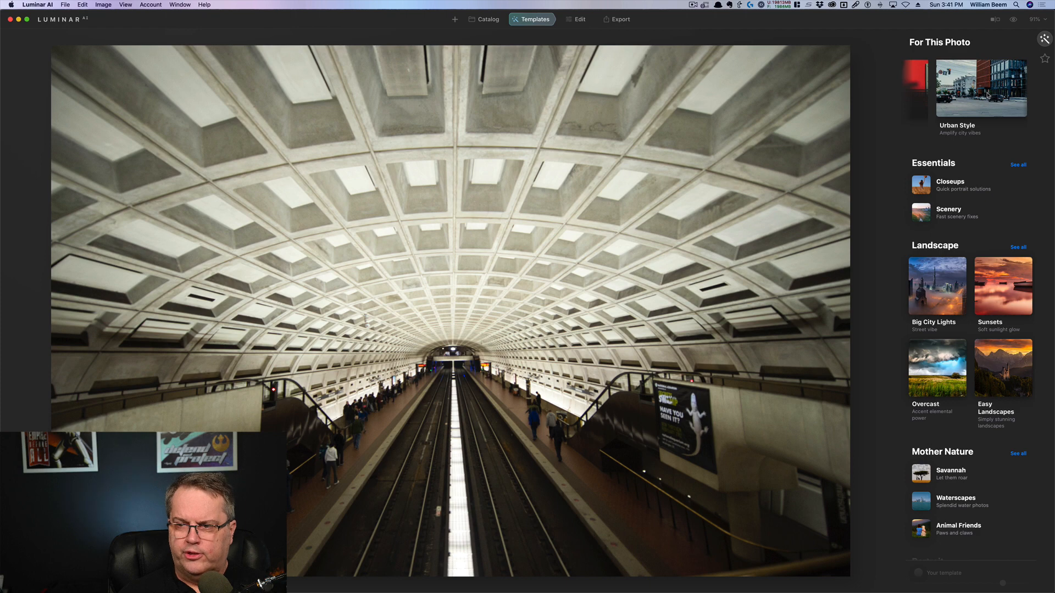
pyautogui.click(987, 95)
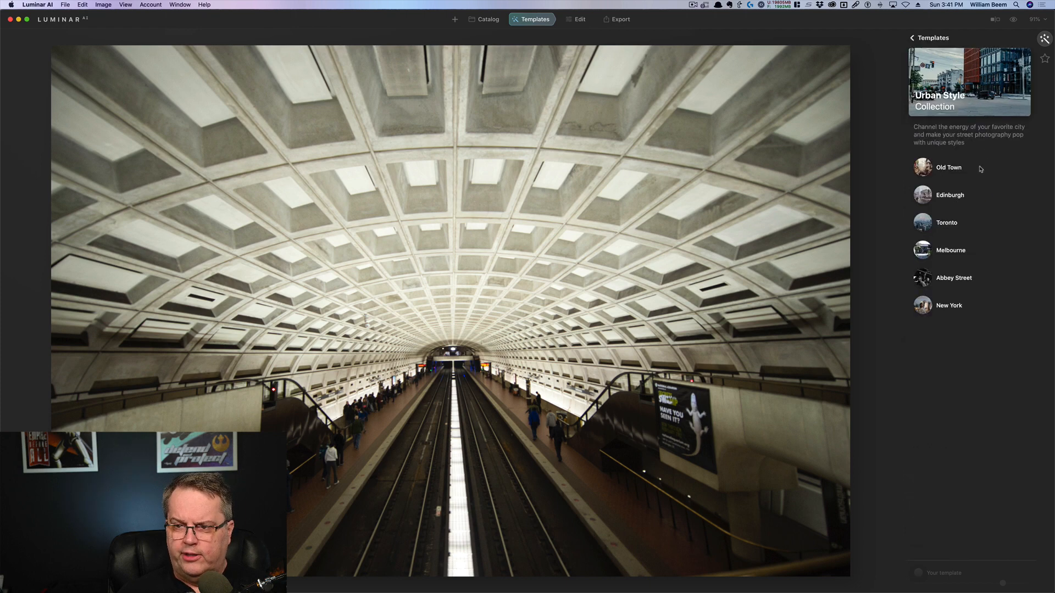
pyautogui.click(956, 195)
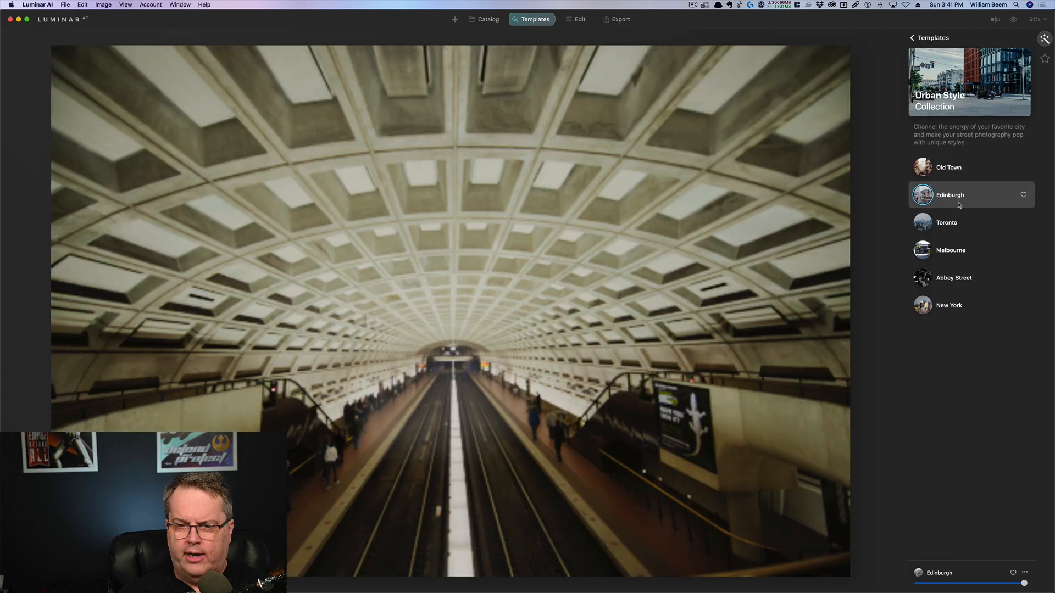
pyautogui.click(957, 221)
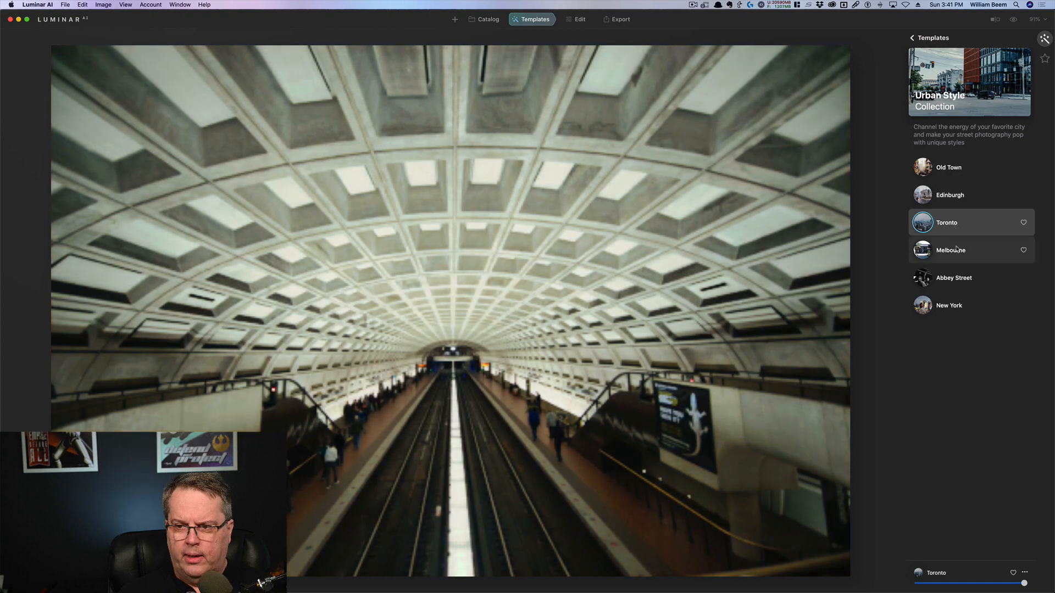
pyautogui.click(957, 248)
pyautogui.click(954, 280)
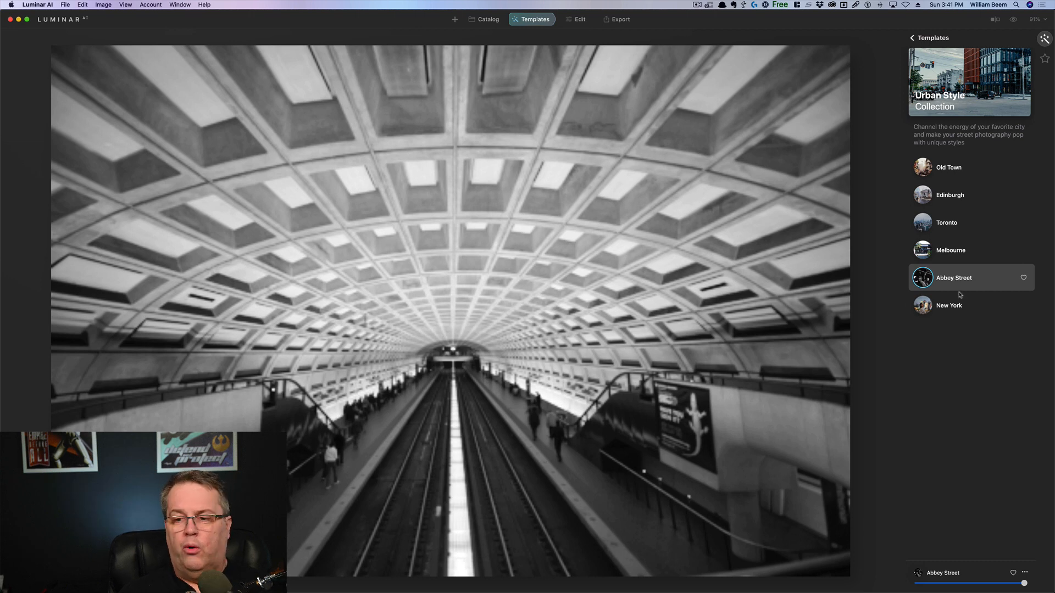
# - Open the applied Abbey Street template for editing, keeping its full strength
pyautogui.moveTo(1023, 586)
pyautogui.mouseDown()
pyautogui.moveTo(975, 585)
pyautogui.moveTo(1024, 584)
pyautogui.mouseUp()
pyautogui.click(1024, 573)
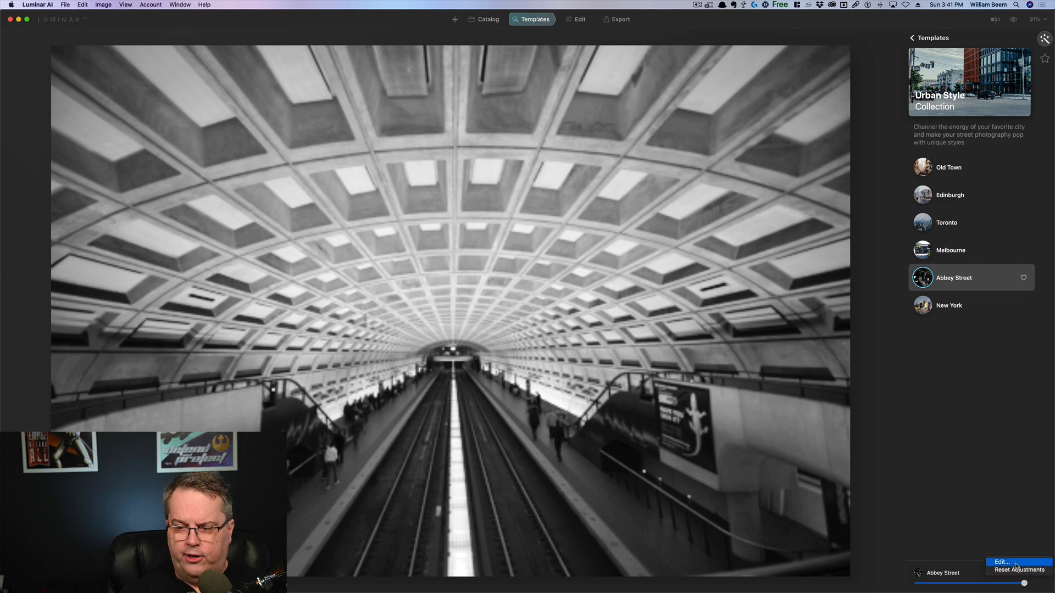
pyautogui.click(1016, 563)
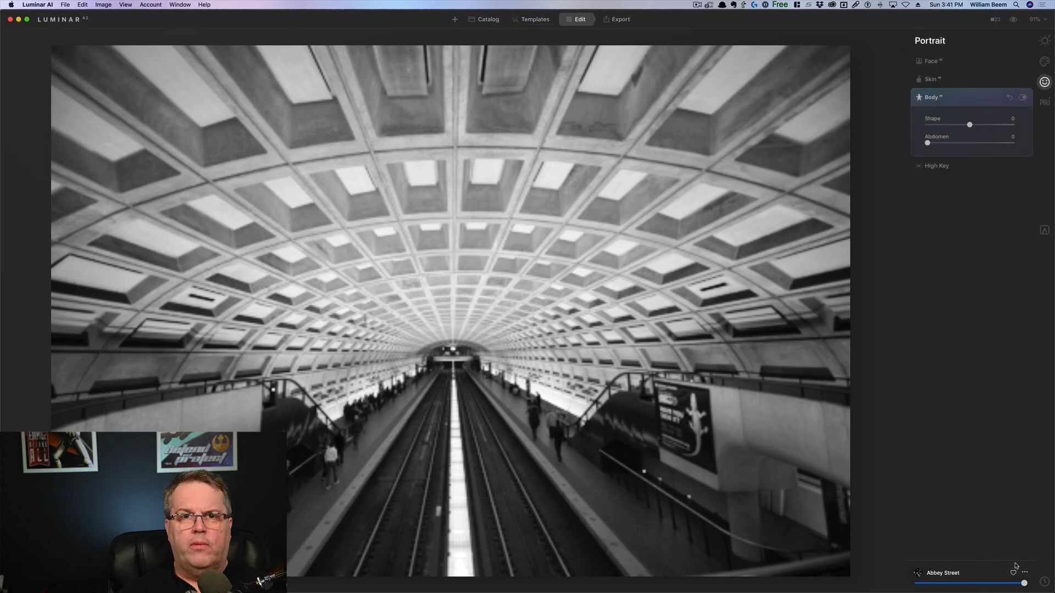